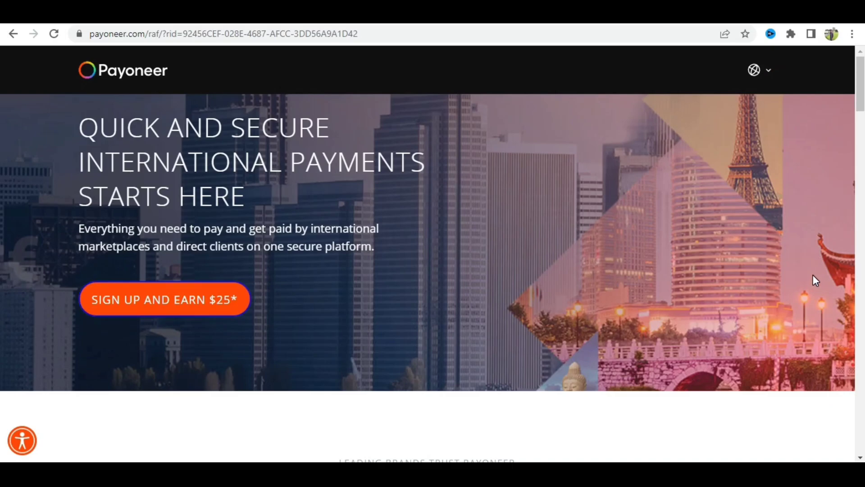
Scroll down through the current page to review its content.
scroll(834, 204, "down", 2)
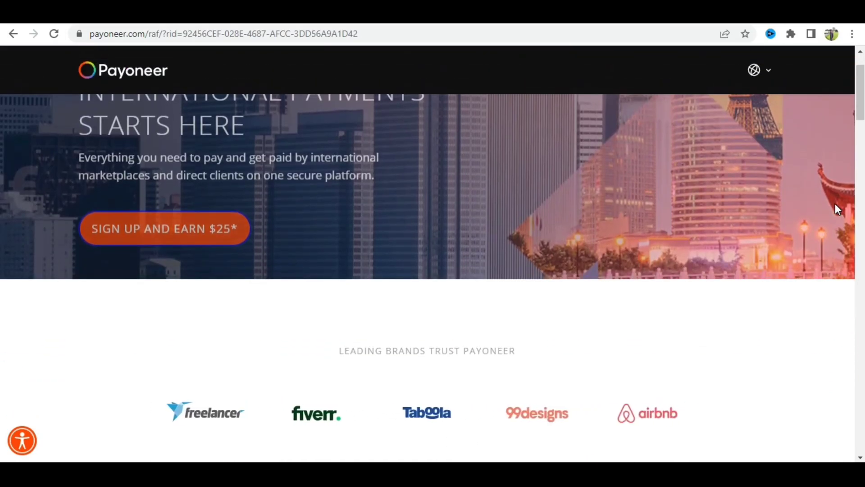
scroll(835, 205, "down", 3)
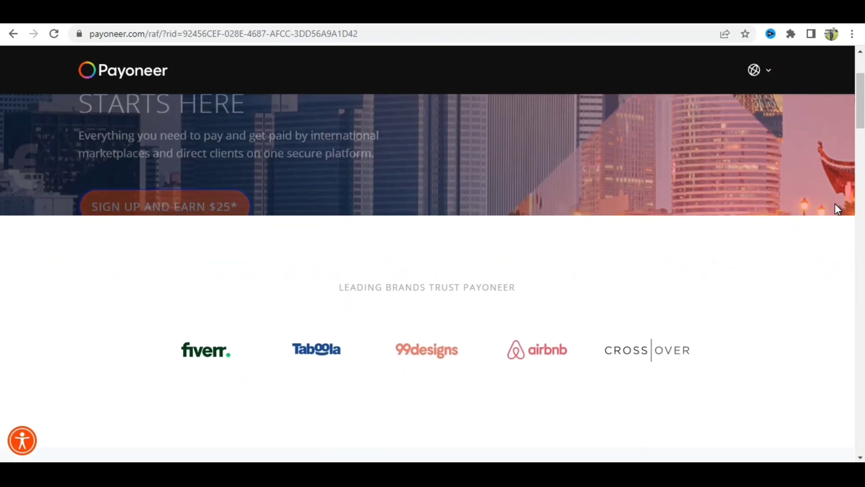
scroll(835, 205, "down", 1)
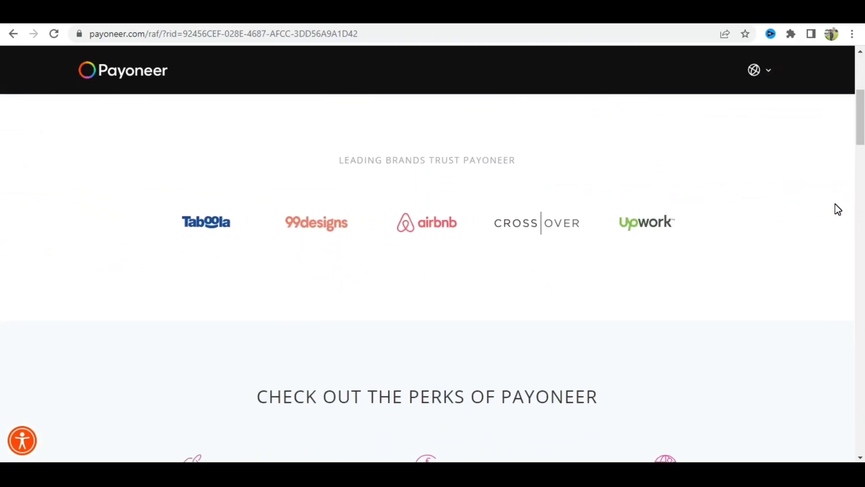
scroll(835, 205, "down", 1)
scroll(835, 205, "down", 1)
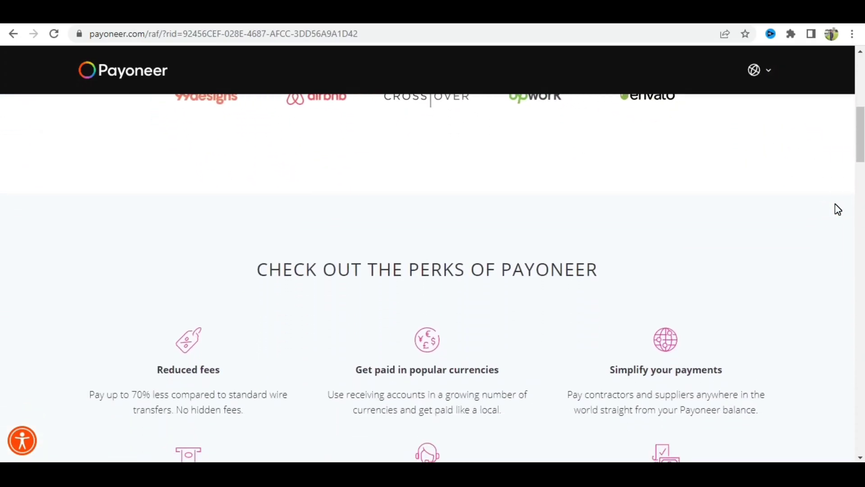
scroll(835, 205, "down", 1)
scroll(834, 204, "down", 1)
scroll(835, 204, "down", 1)
scroll(837, 209, "down", 1)
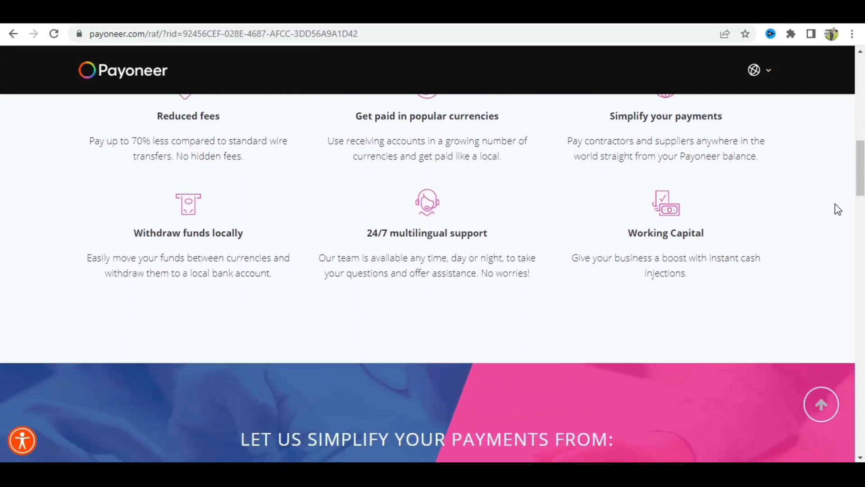
scroll(837, 209, "down", 1)
scroll(835, 205, "down", 1)
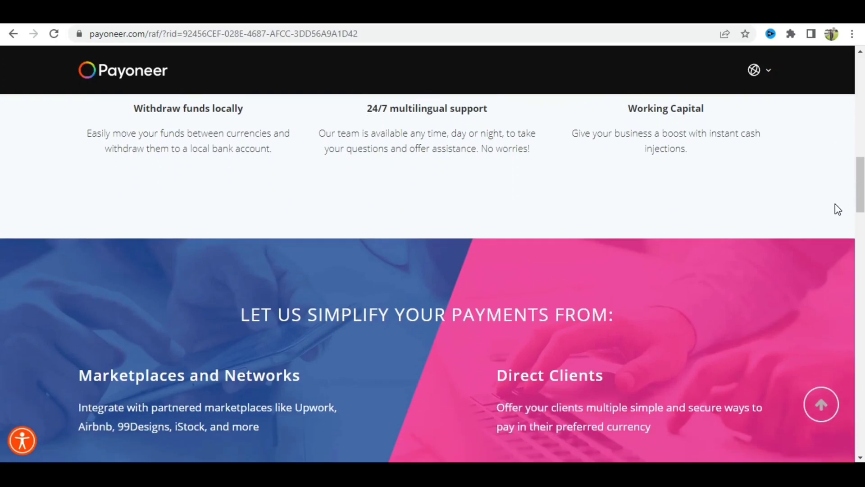
scroll(835, 205, "down", 1)
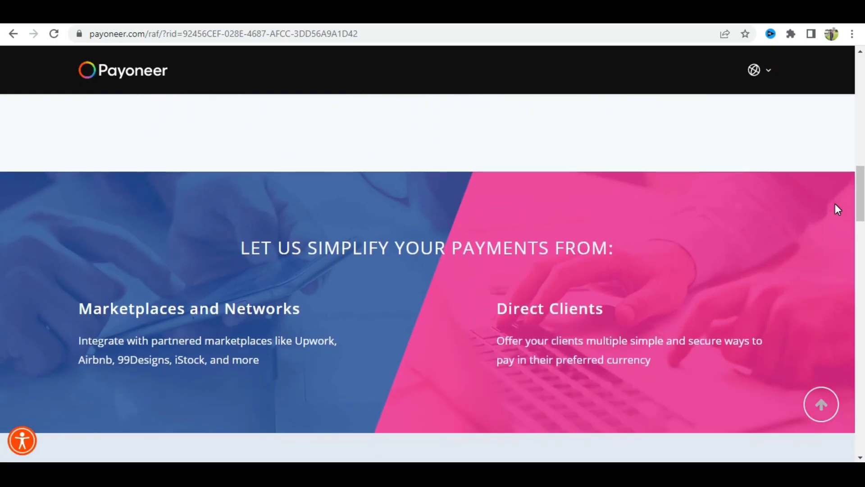
scroll(835, 205, "down", 1)
scroll(834, 204, "down", 2)
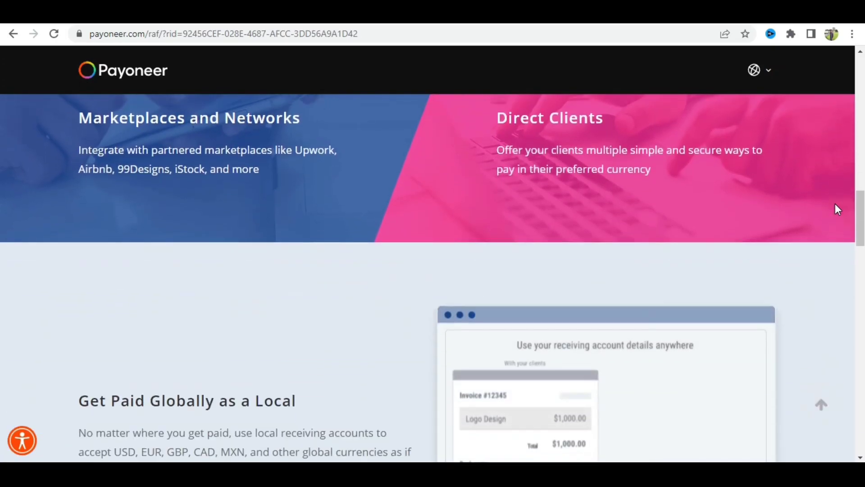
scroll(835, 204, "down", 1)
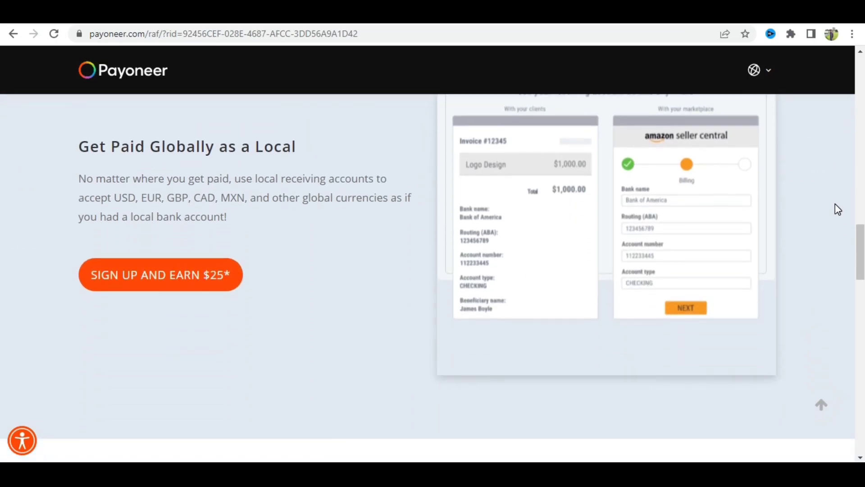
scroll(835, 203, "down", 1)
scroll(834, 203, "down", 2)
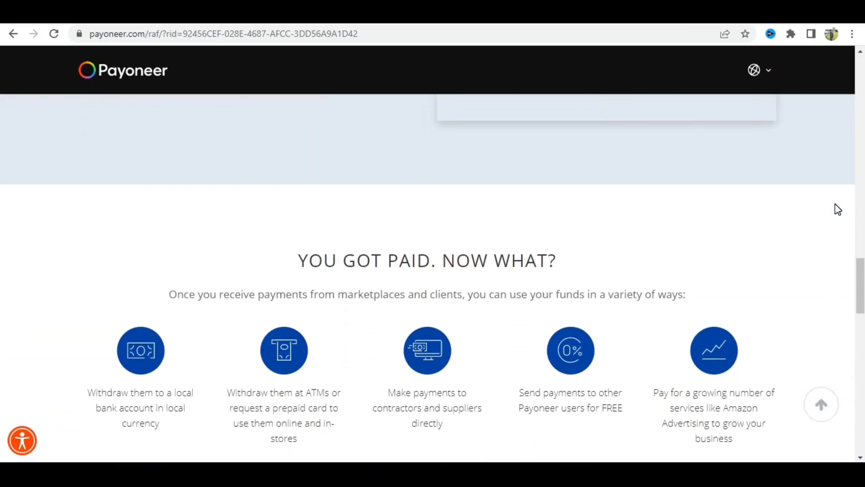
scroll(837, 209, "down", 2)
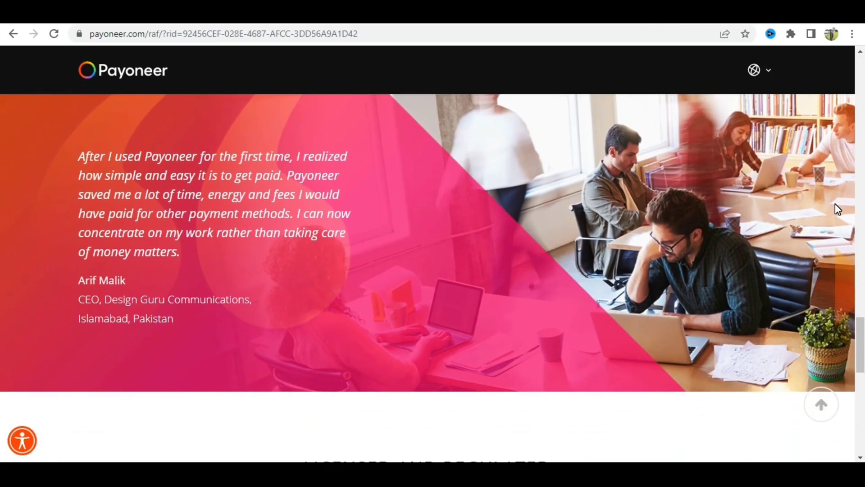
scroll(836, 207, "down", 3)
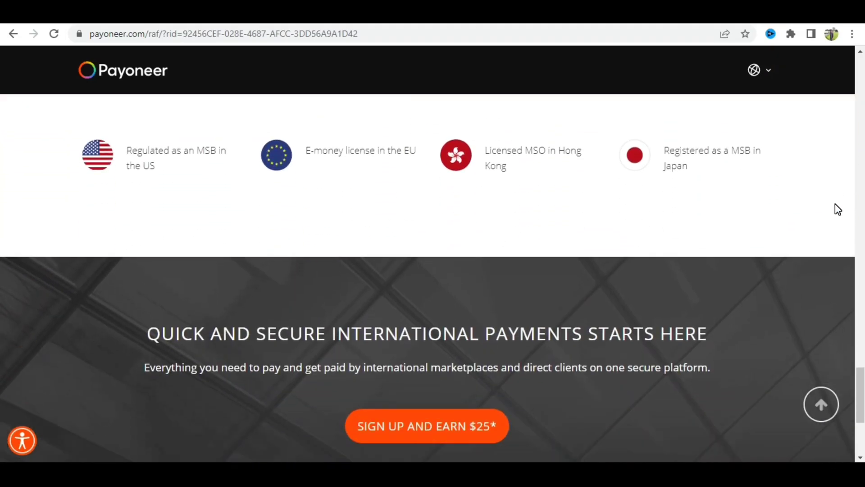
scroll(835, 204, "down", 2)
scroll(835, 204, "up", 8)
scroll(835, 204, "up", 10)
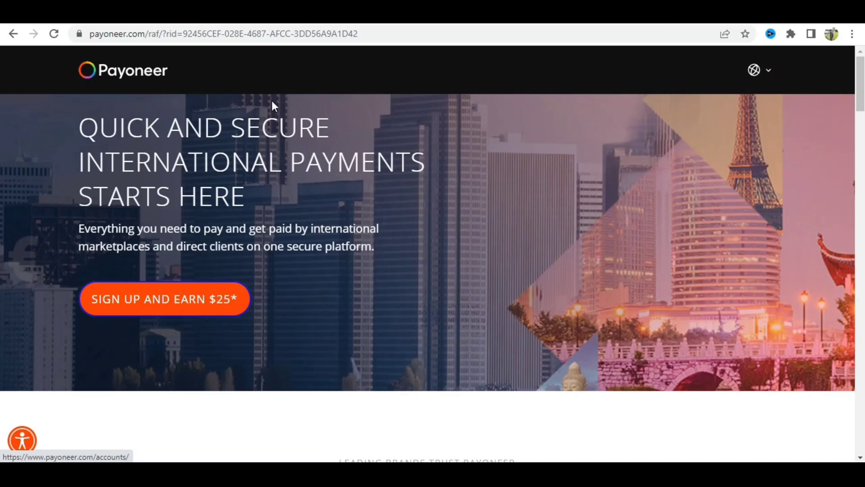
Search Google for 'pioneer account create' in a new tab and follow the sponsored Payoneer result.
key("ctrl+t")
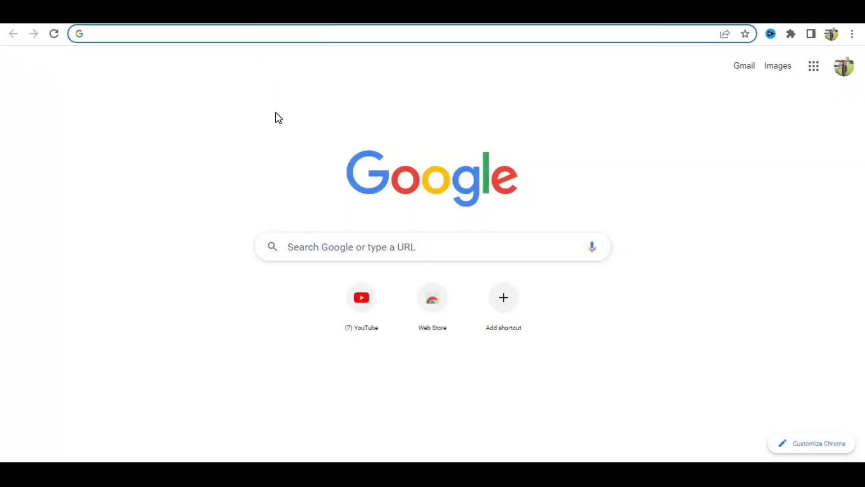
left_click(297, 246)
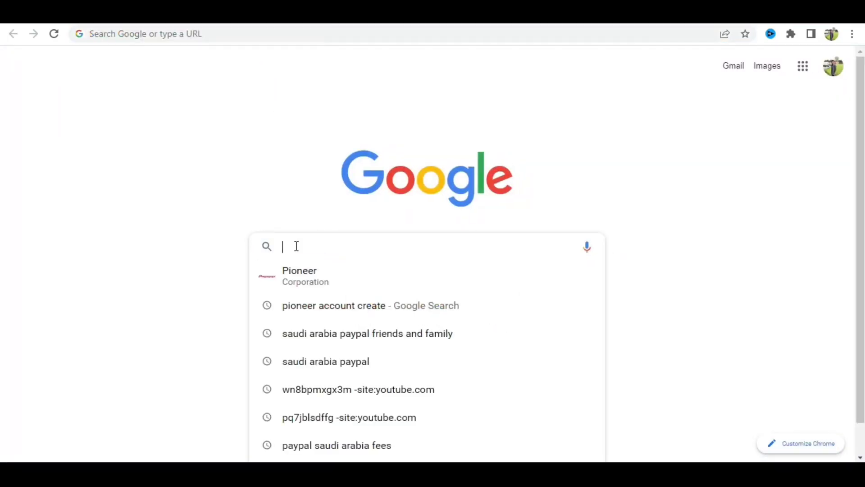
left_click(314, 309)
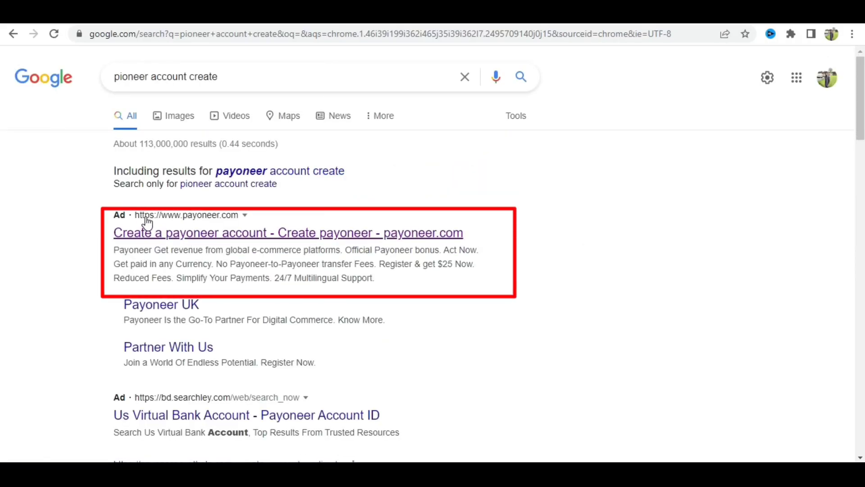
left_click(122, 240)
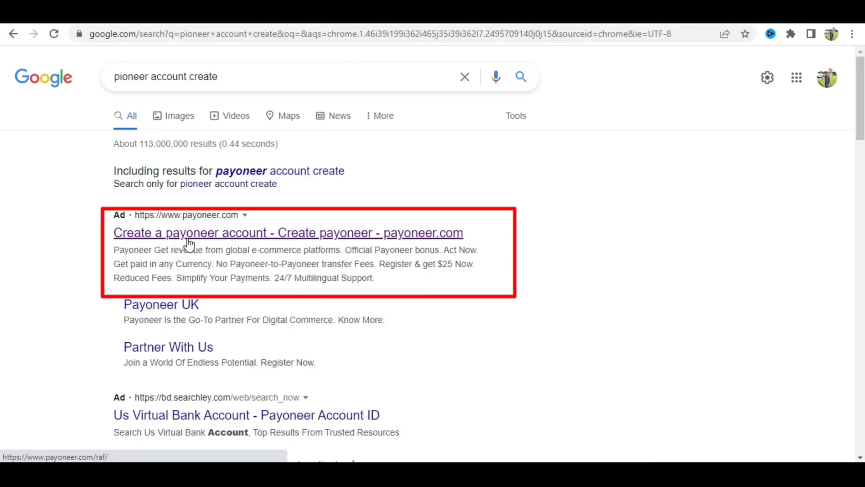
left_click(339, 244)
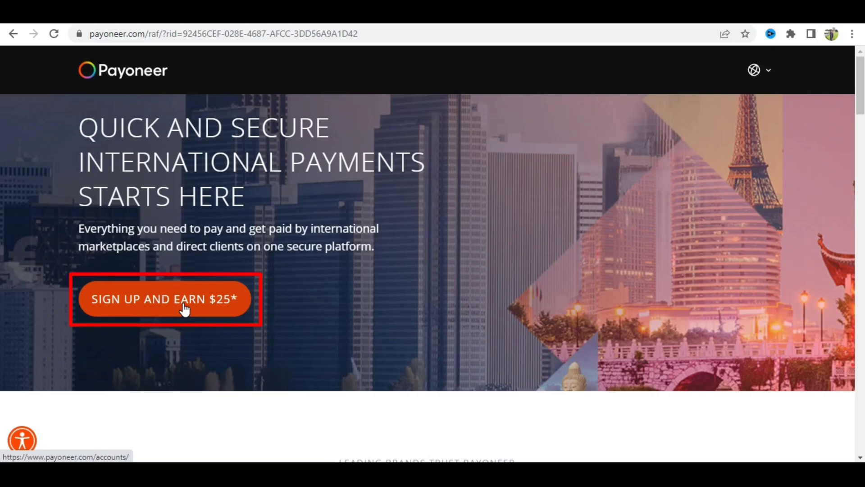
Start sign-up as an Individual paid by international clients, then register for the Freelancer account.
left_click(184, 309)
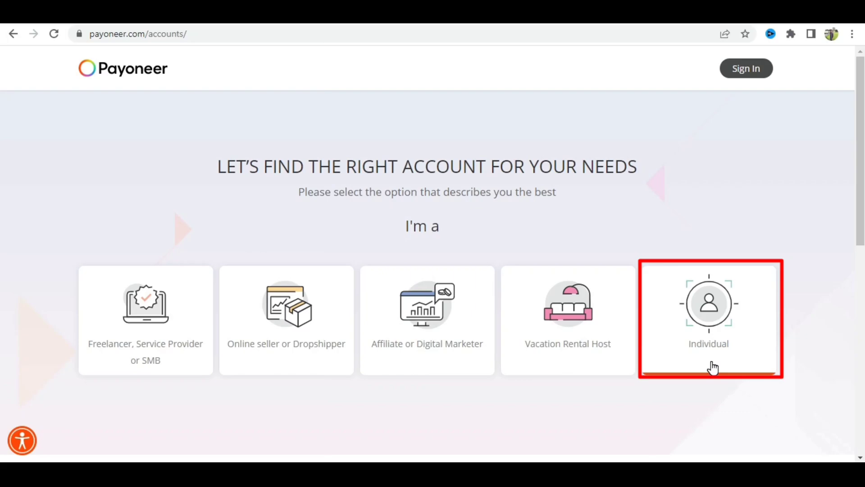
left_click(712, 368)
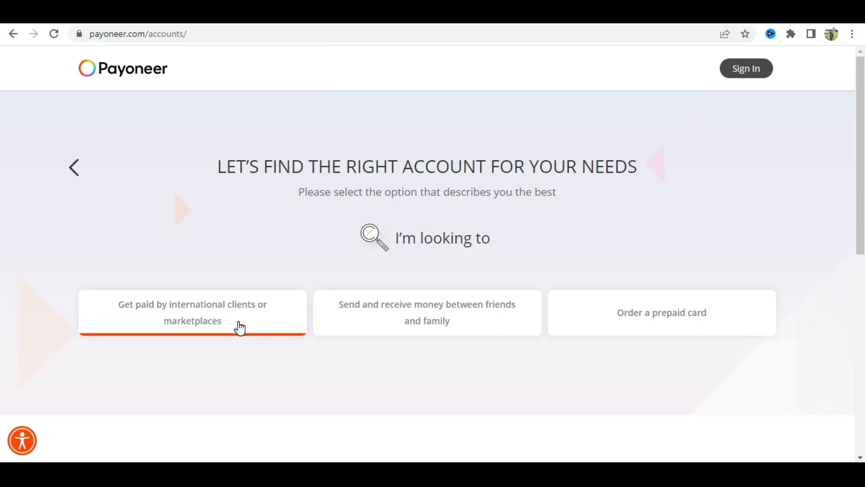
left_click(240, 328)
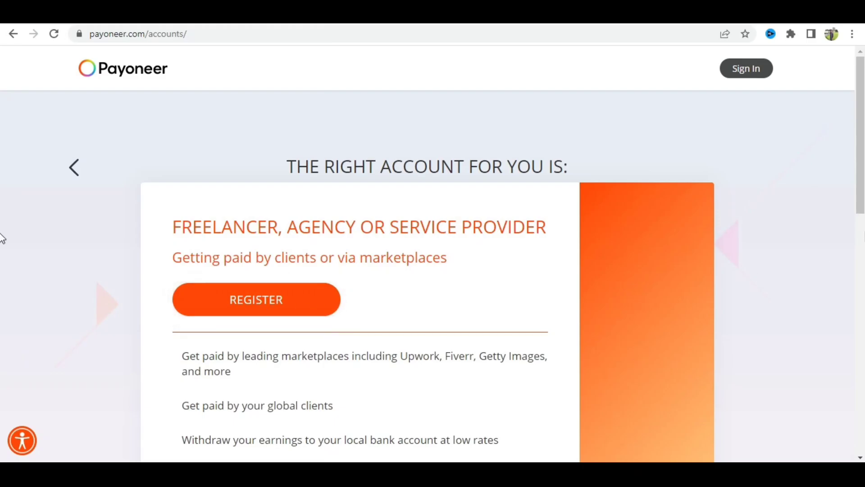
left_click_drag(863, 199, 863, 220)
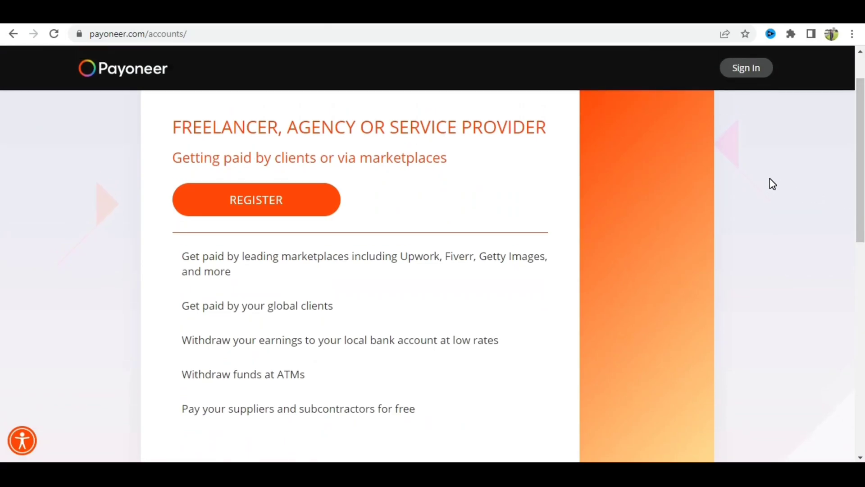
scroll(771, 182, "up", 2)
scroll(771, 177, "down", 2)
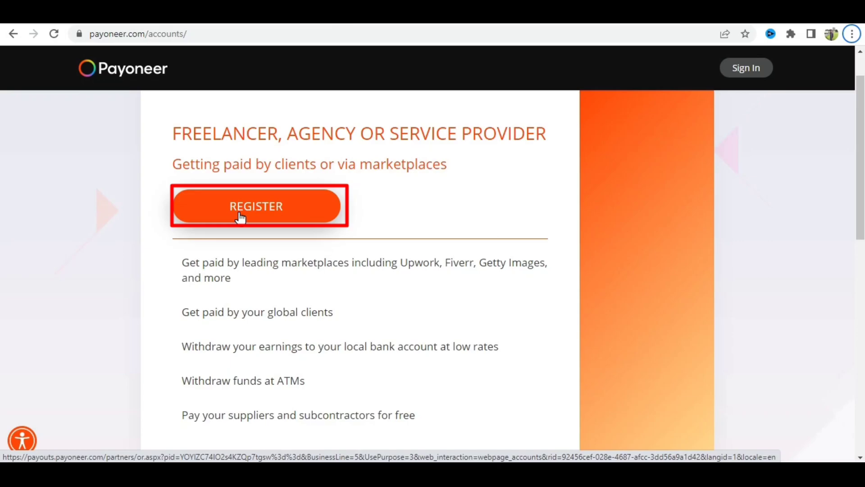
left_click(240, 218)
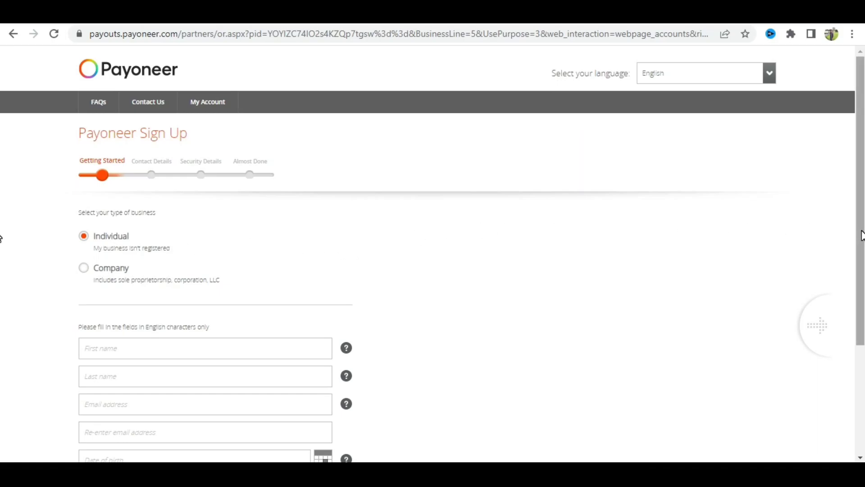
Enter the account holder's first and last name on the Individual sign-up form.
left_click_drag(861, 235, 862, 246)
scroll(862, 246, "down", 3)
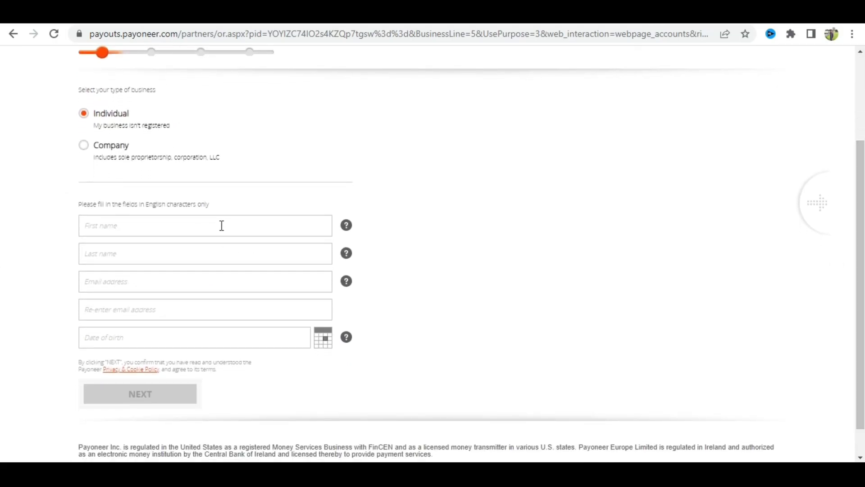
scroll(855, 173, "up", 1)
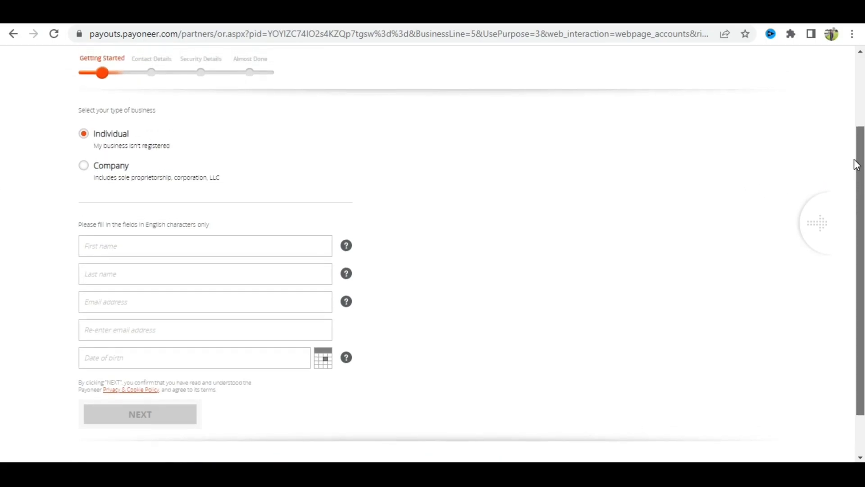
scroll(856, 160, "up", 1)
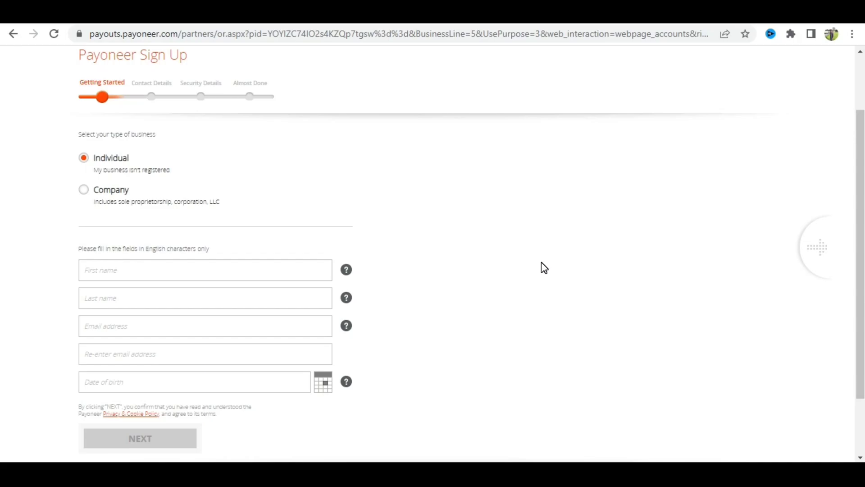
left_click(180, 272)
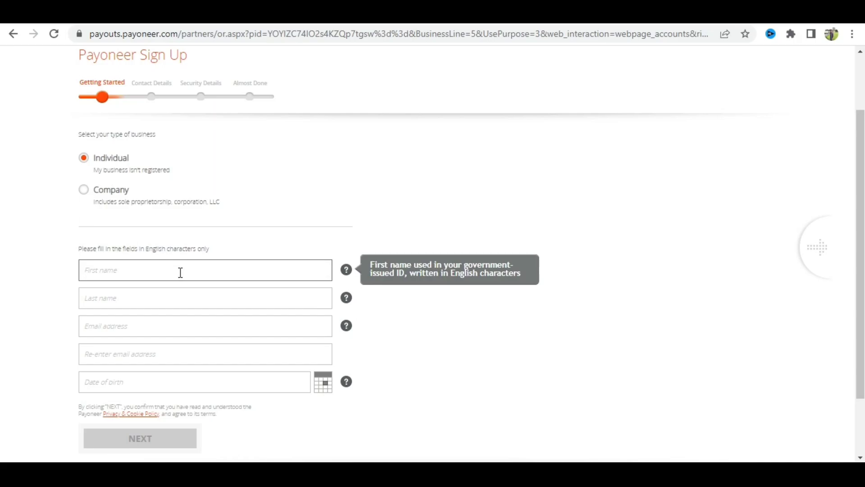
key("Tab")
left_click(252, 272)
left_click(215, 295)
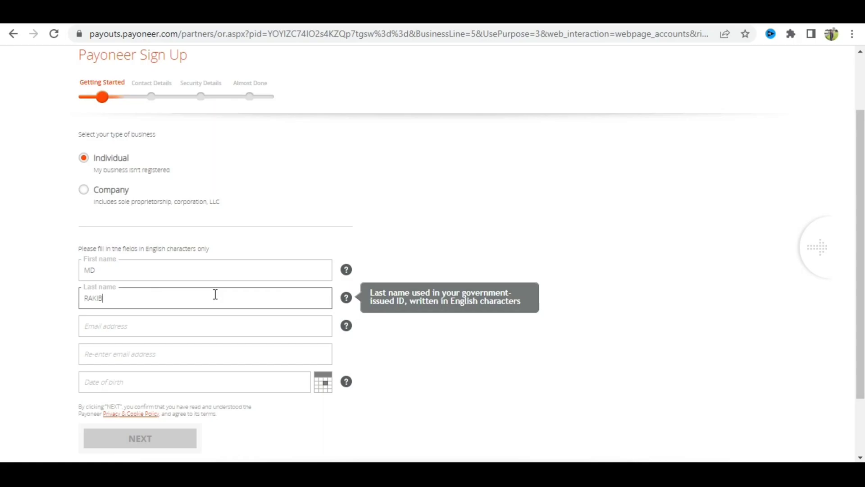
Enter the account e-mail address and paste the same address into the confirmation field.
left_click(238, 253)
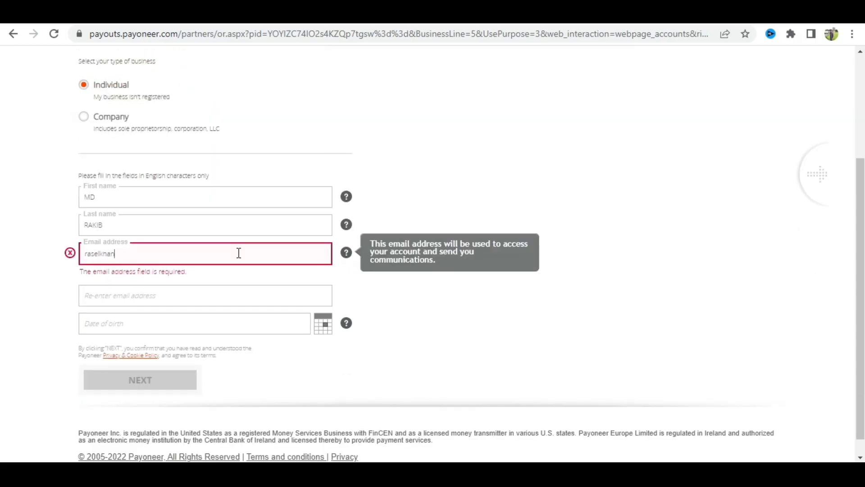
key("Tab")
triple_click(117, 253)
right_click(116, 253)
left_click(159, 300)
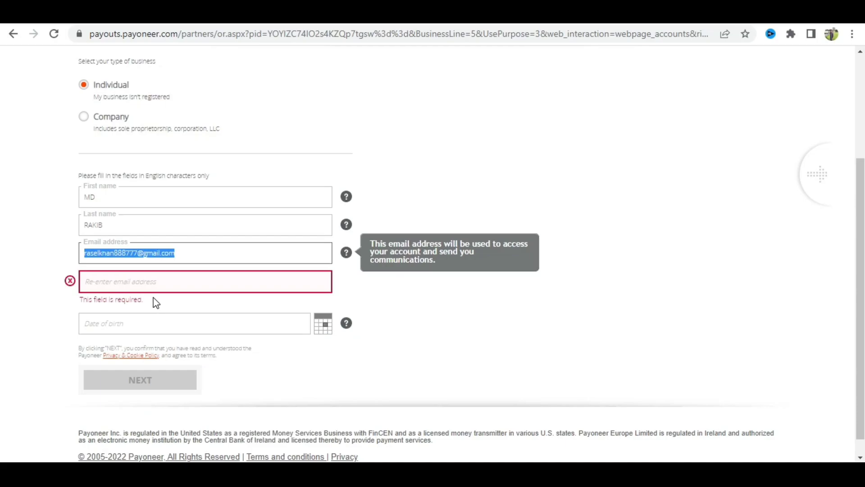
left_click(138, 280)
right_click(137, 281)
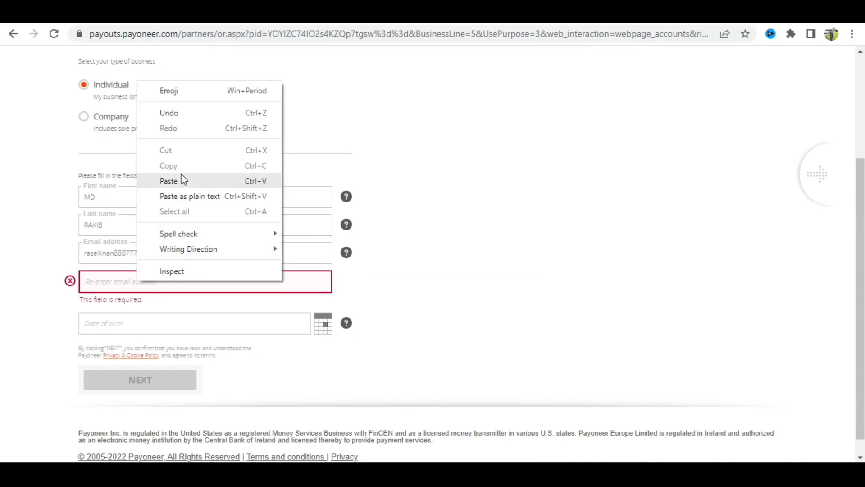
left_click(169, 181)
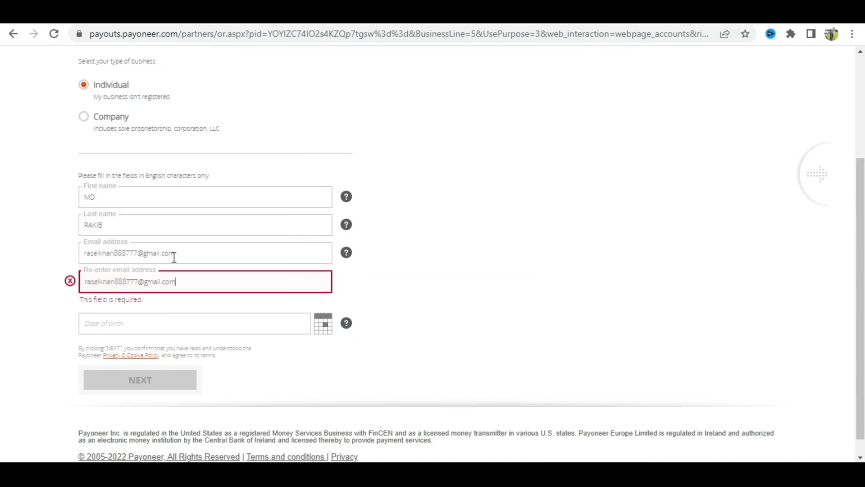
Set the date of birth to April 14 using the calendar.
left_click(179, 317)
left_click(148, 334)
left_click(150, 373)
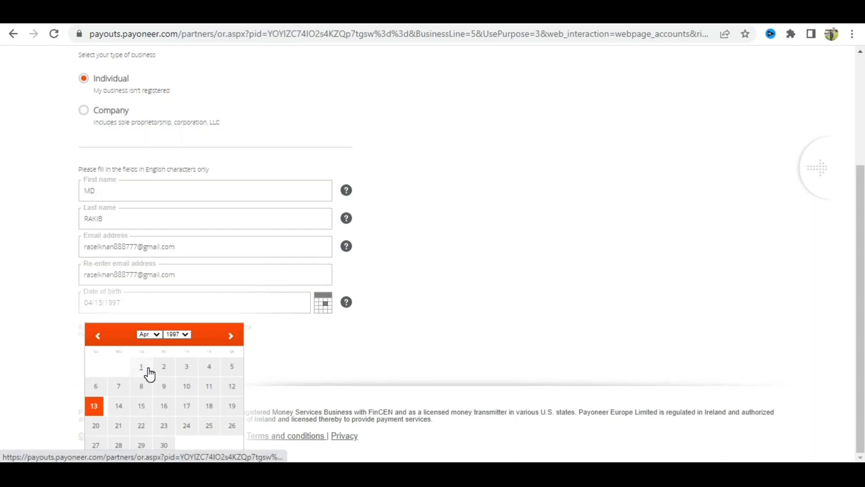
left_click(119, 407)
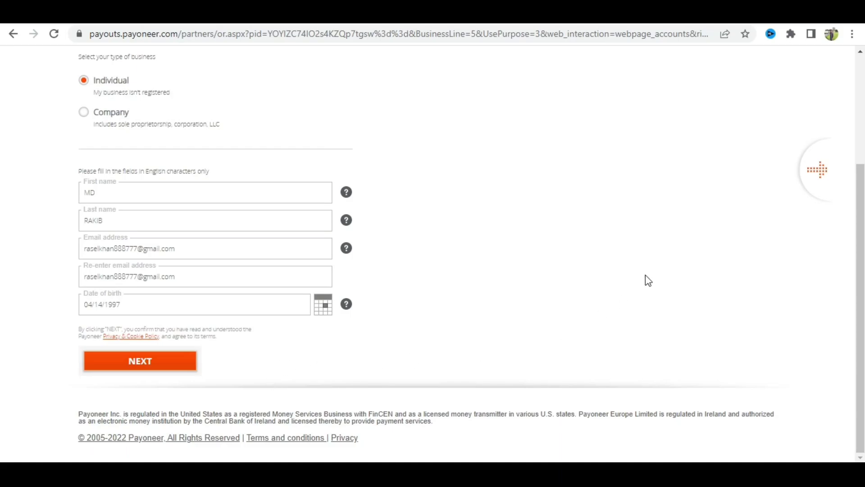
scroll(646, 272, "up", 3)
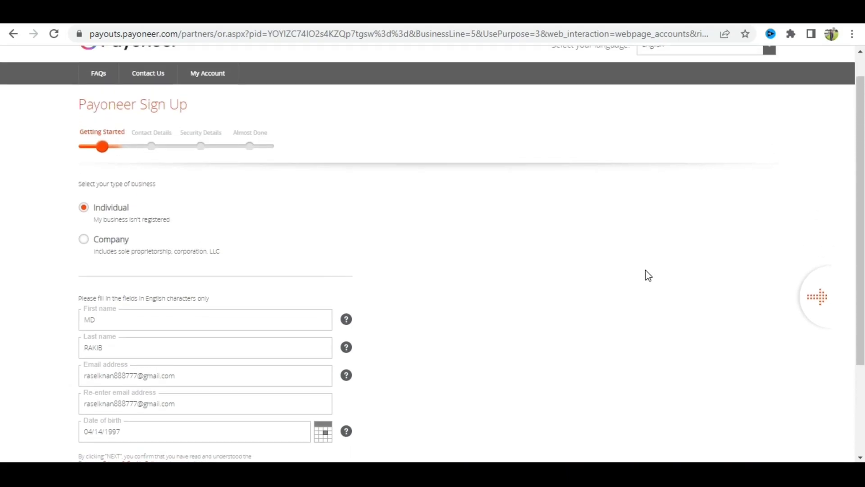
scroll(646, 270, "down", 1)
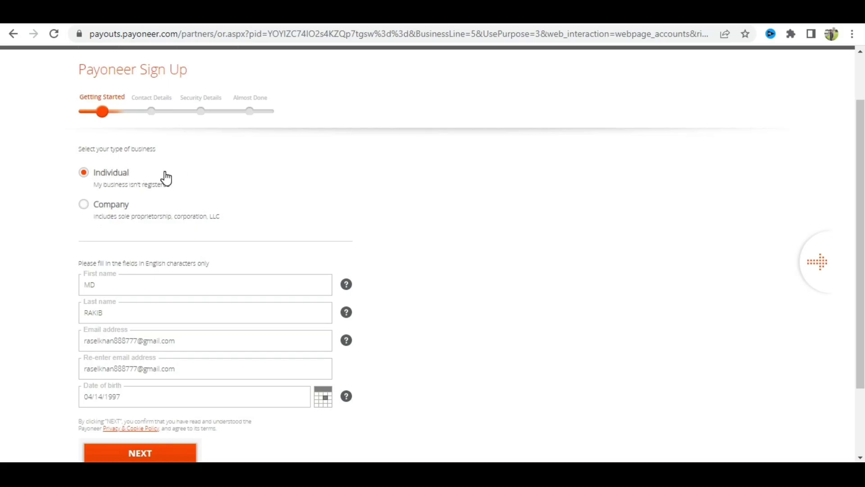
scroll(151, 391, "down", 1)
Submit the Getting Started details and keep Bangladesh as the country.
left_click(151, 390)
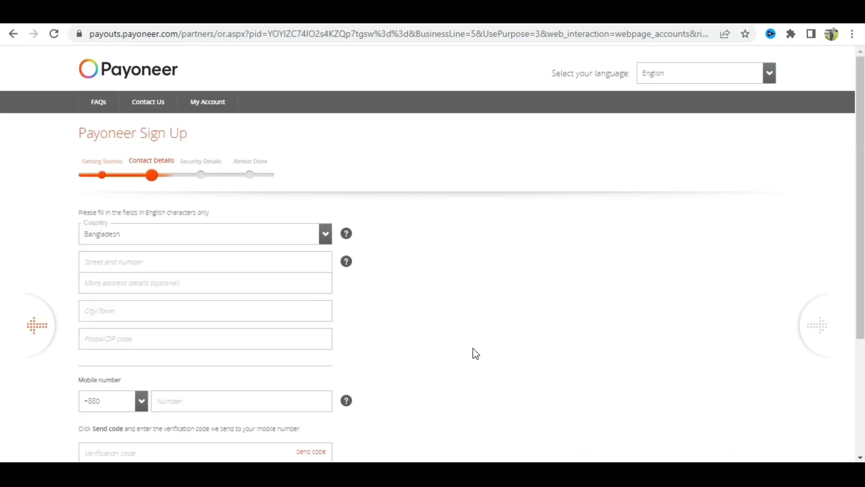
left_click(132, 234)
scroll(267, 325, "down", 5)
scroll(268, 325, "down", 5)
scroll(266, 323, "up", 10)
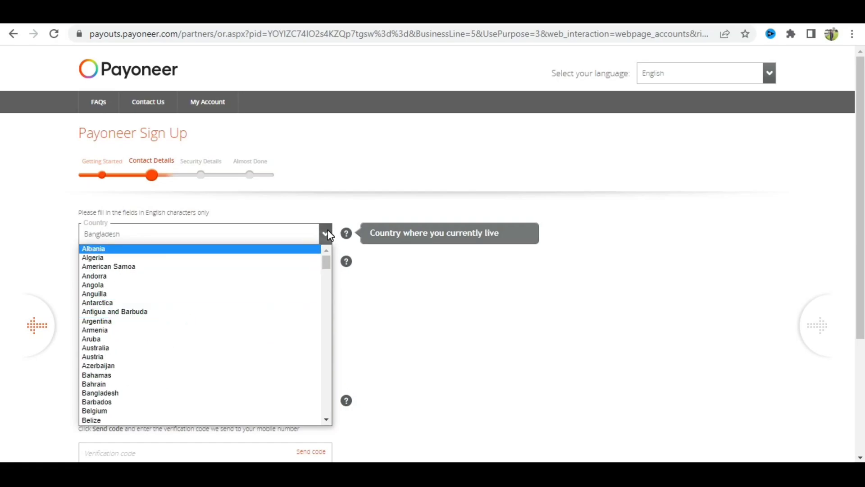
left_click(328, 234)
Enter the street address, city and postal code in the contact fields.
left_click(219, 264)
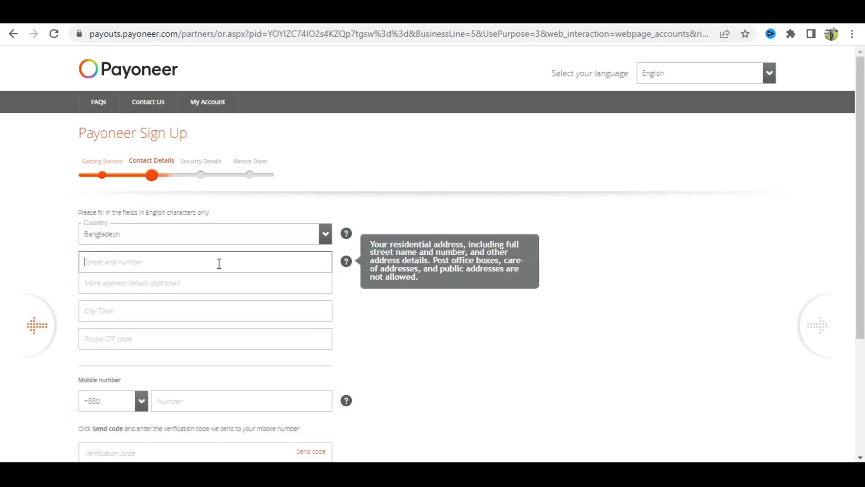
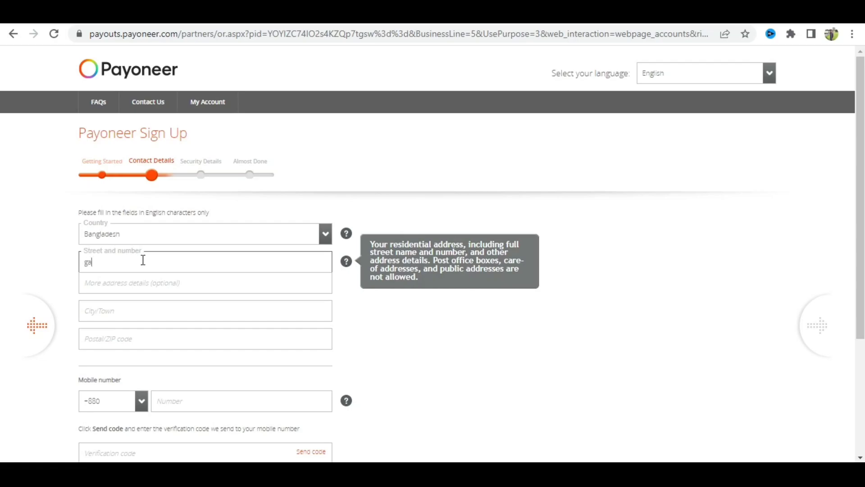
left_click(162, 283)
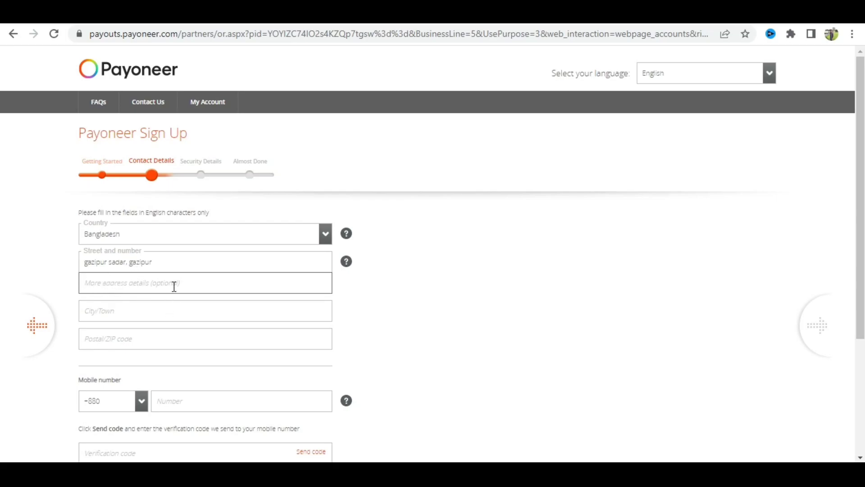
left_click(143, 315)
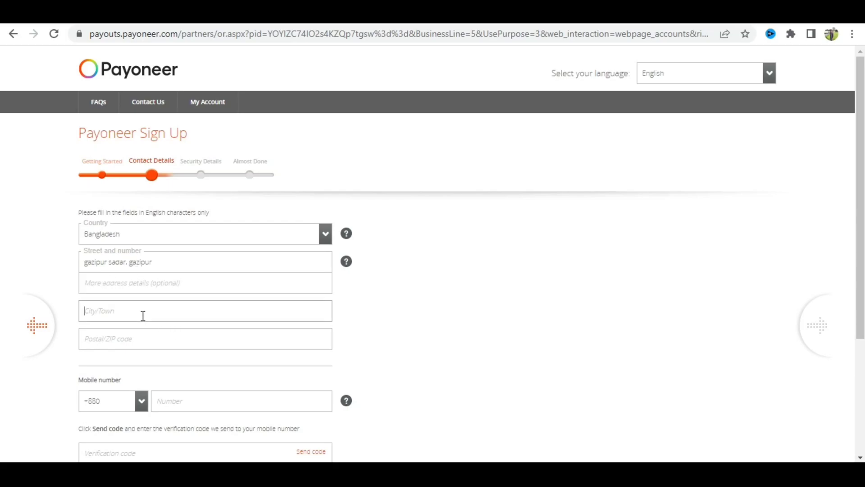
type("gazipur")
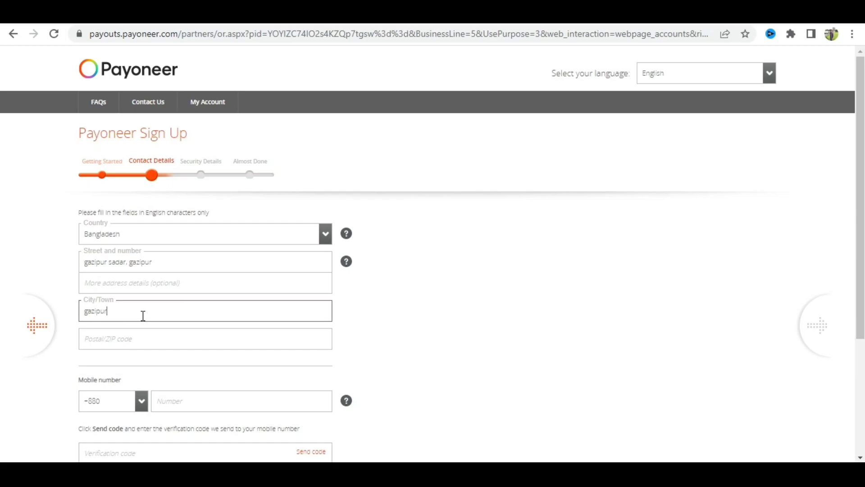
left_click(146, 339)
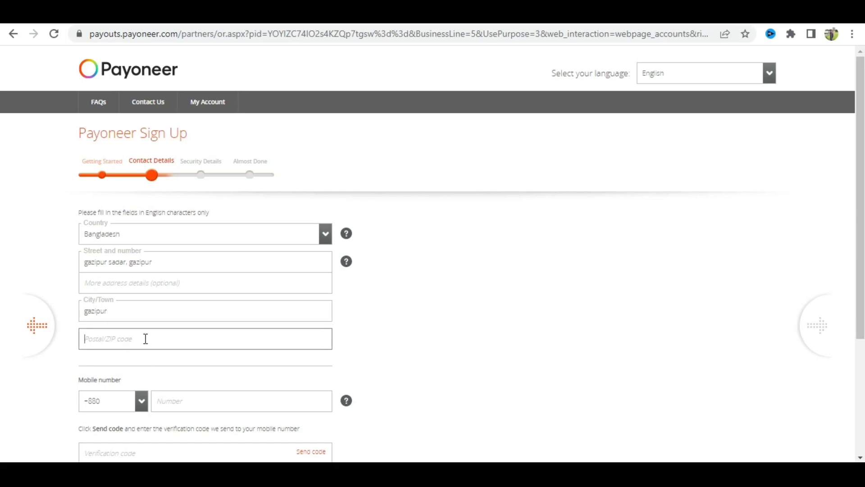
type("1749")
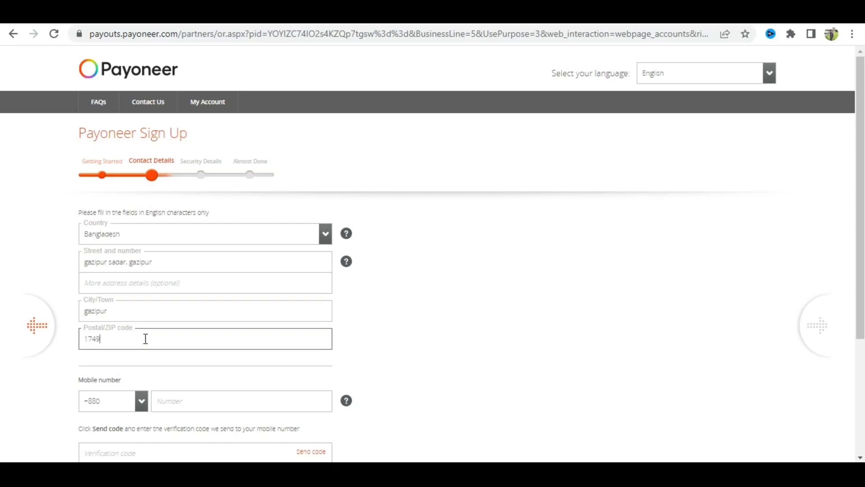
left_click(447, 325)
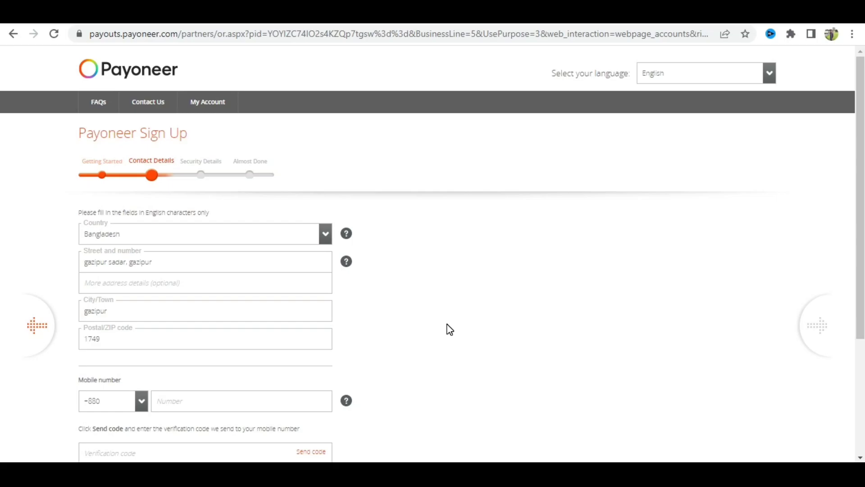
Enter the mobile number, request and enter the SMS verification code, then submit with NEXT.
scroll(315, 351, "down", 1)
left_click(191, 373)
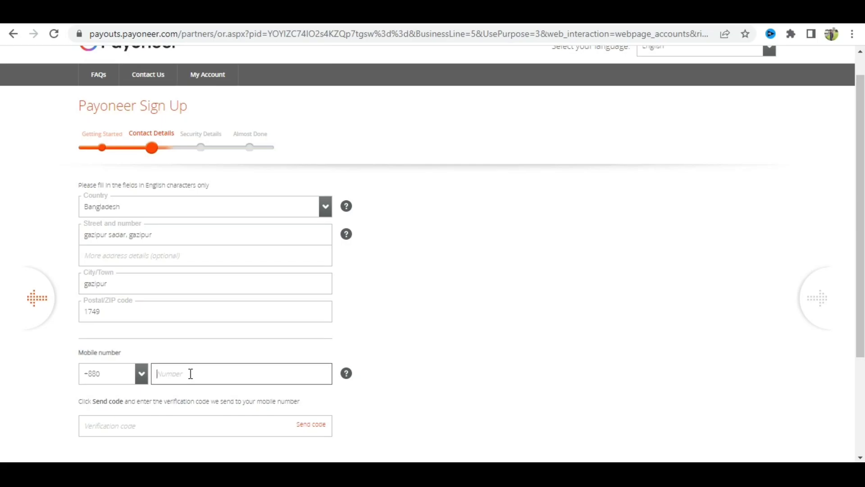
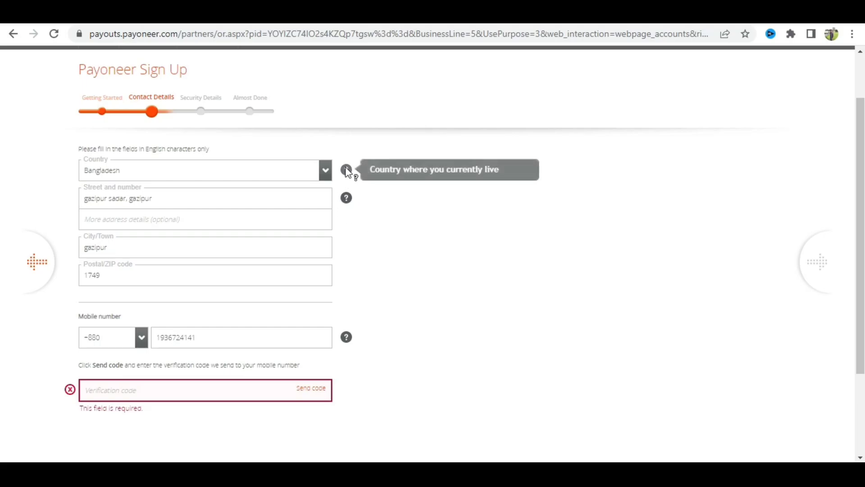
mouse_move(347, 204)
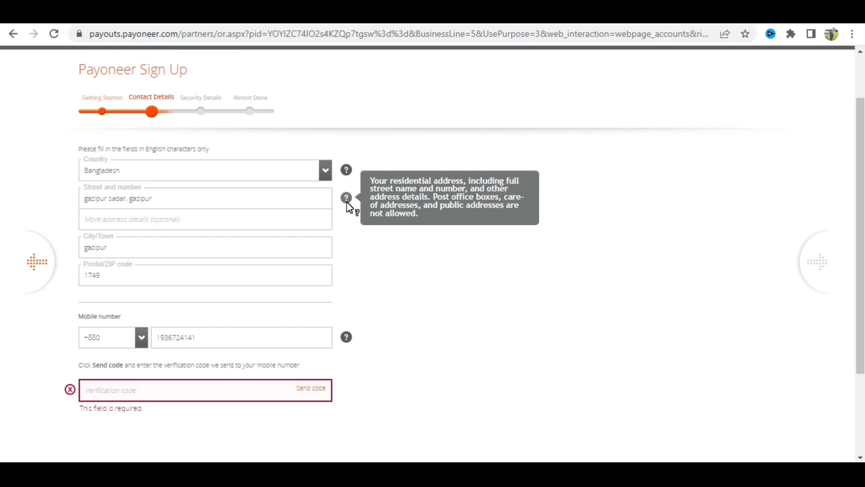
left_click(311, 391)
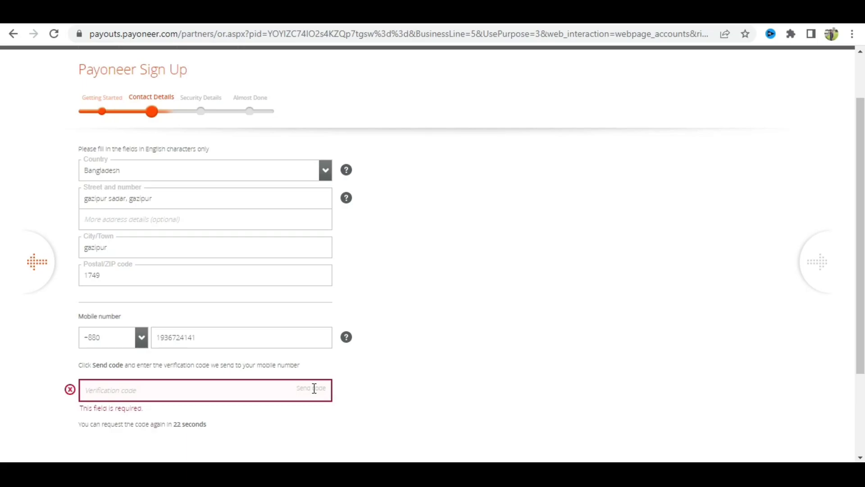
left_click(281, 390)
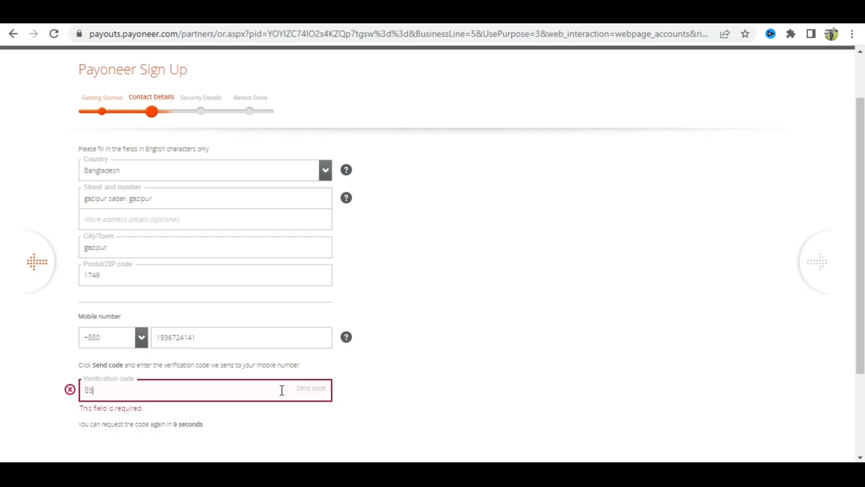
scroll(270, 387, "down", 3)
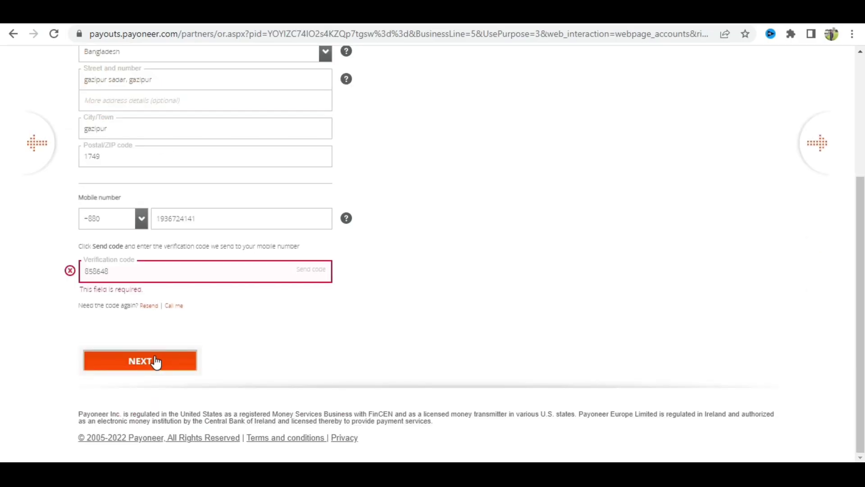
left_click(154, 357)
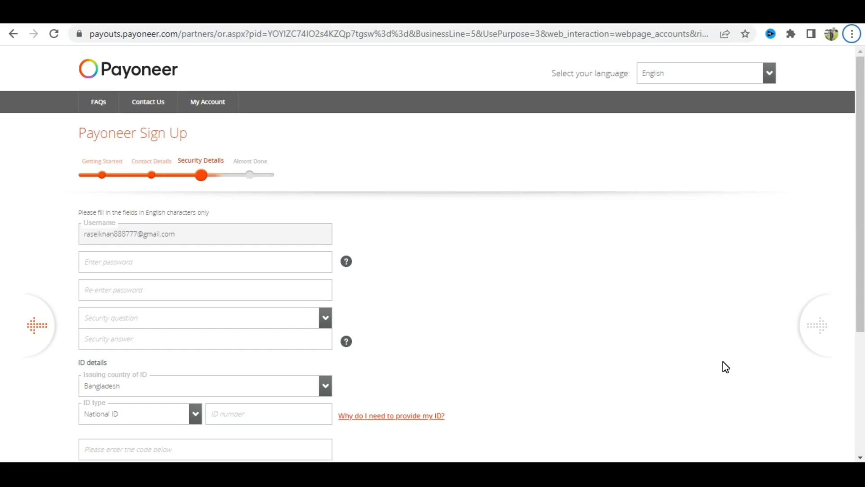
Enter the account password and re-enter it to confirm.
scroll(116, 251, "down", 1)
left_click(116, 248)
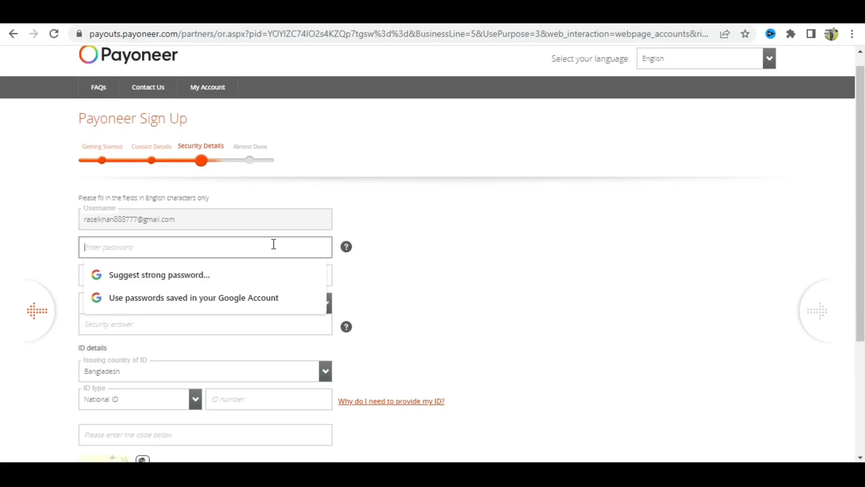
mouse_move(346, 252)
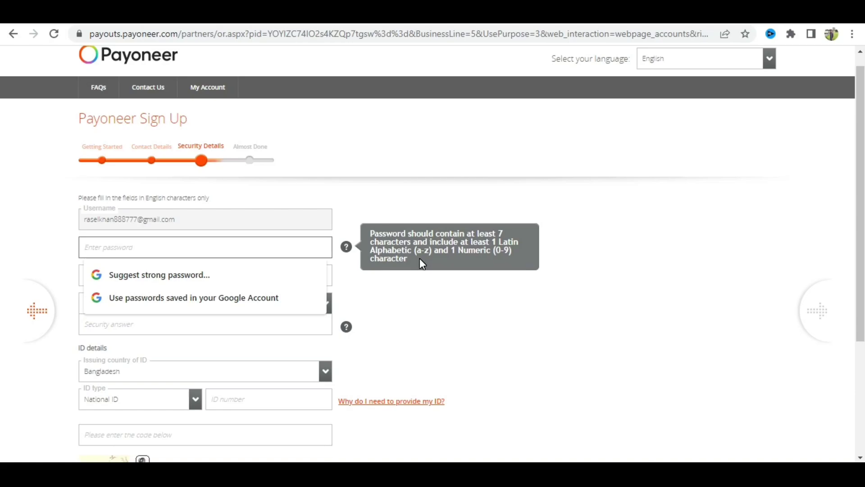
key("ctrl+v")
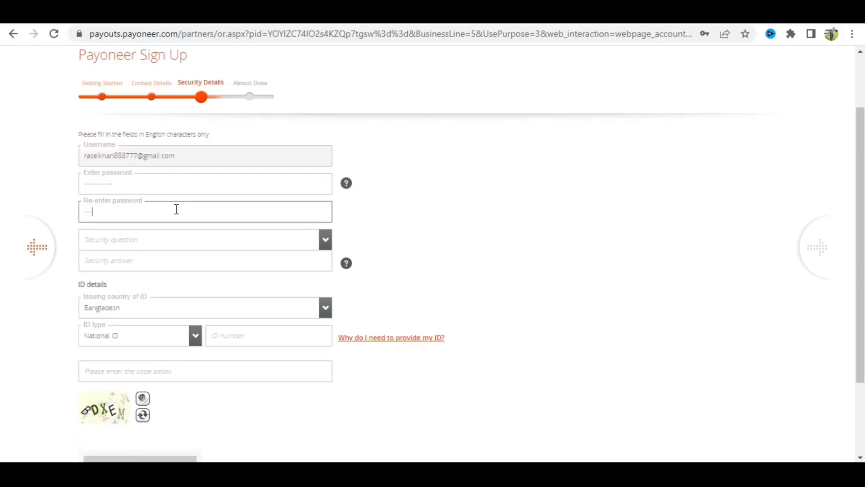
type("•••")
type("••••")
Choose the high school best friend security question and type the security answer.
left_click(326, 241)
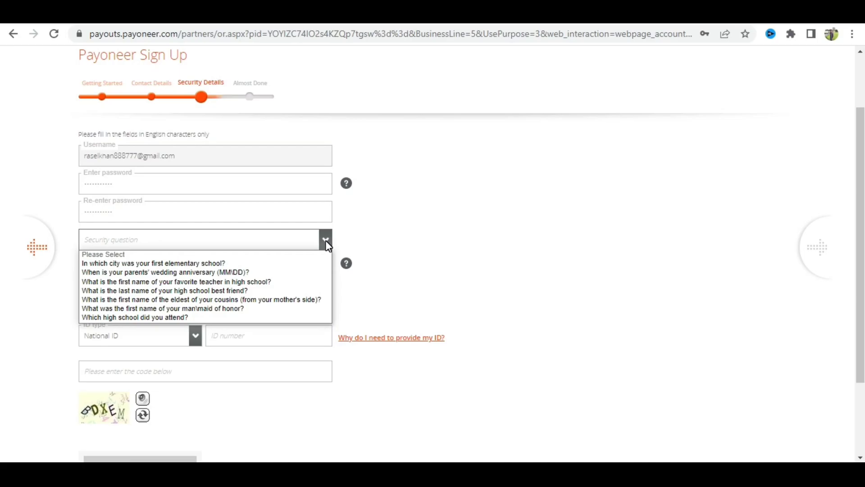
left_click(164, 290)
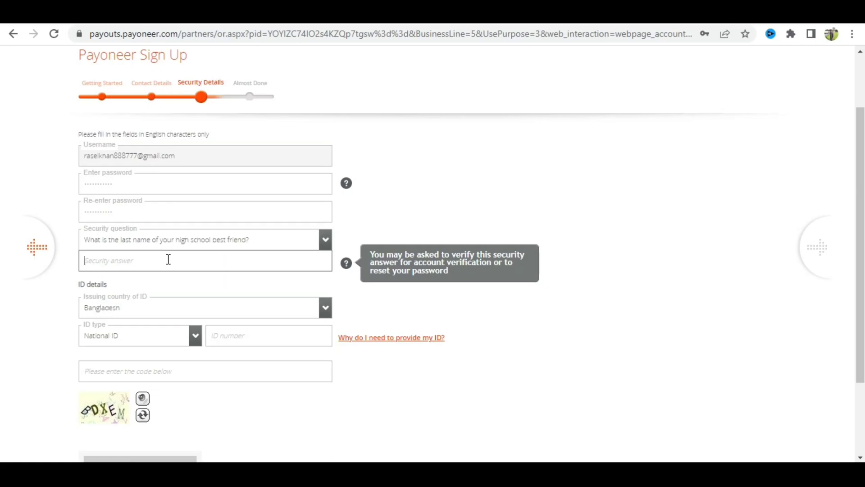
Enter the national ID number and the image captcha code, then submit the security details.
left_click(229, 337)
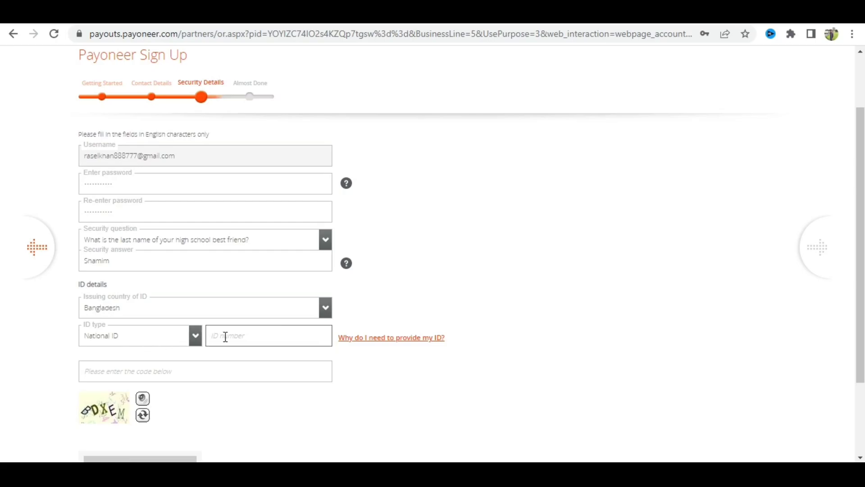
key("Tab")
scroll(215, 344, "down", 1)
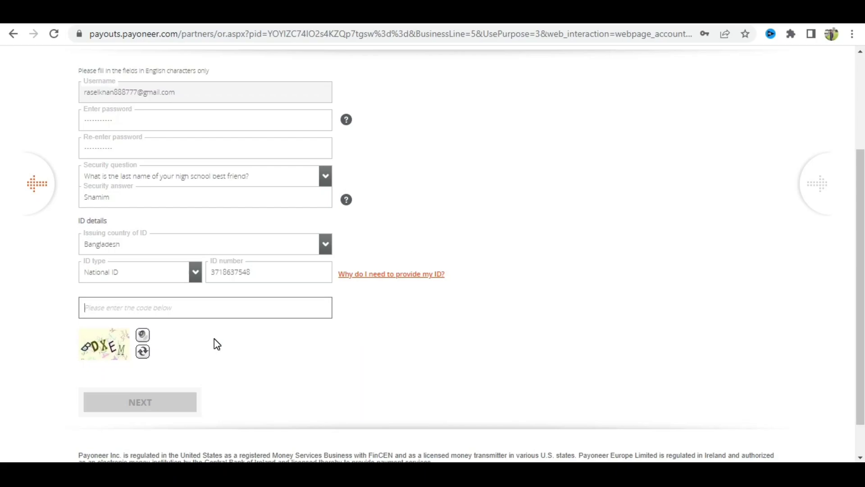
type("B")
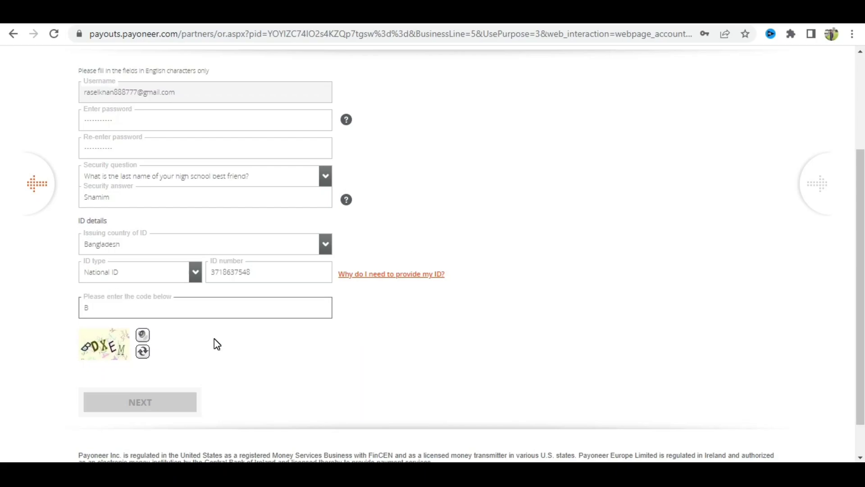
type("DXEM")
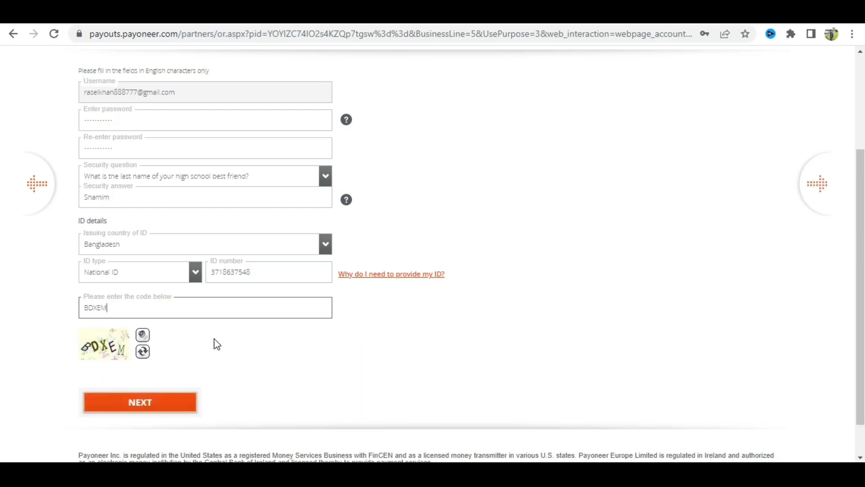
left_click(165, 403)
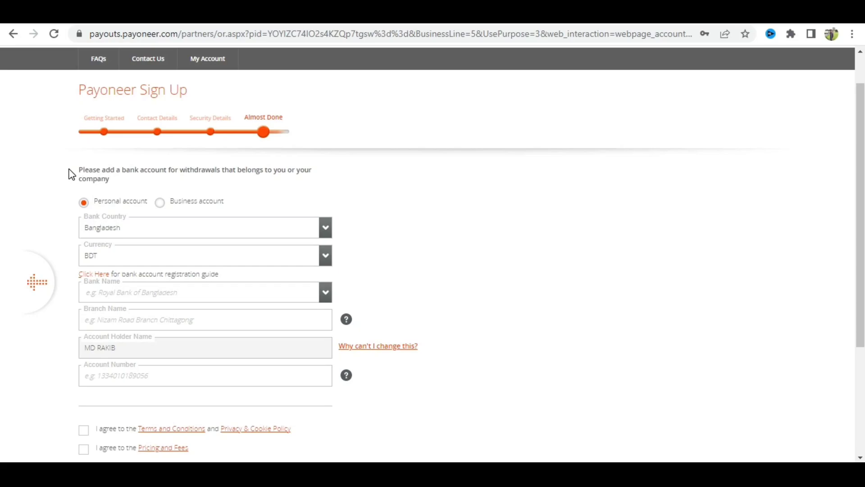
Choose ISLAMI BANK BANGLADESH LTD from the Bank Name list.
triple_click(89, 169)
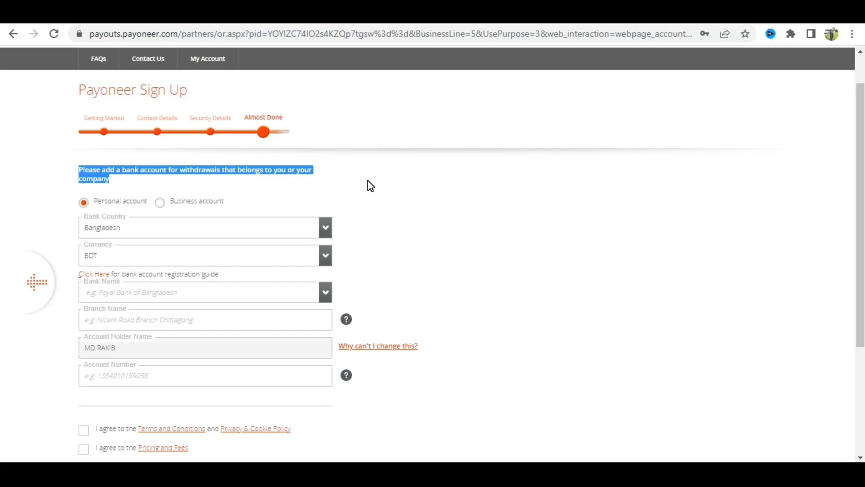
left_click(328, 186)
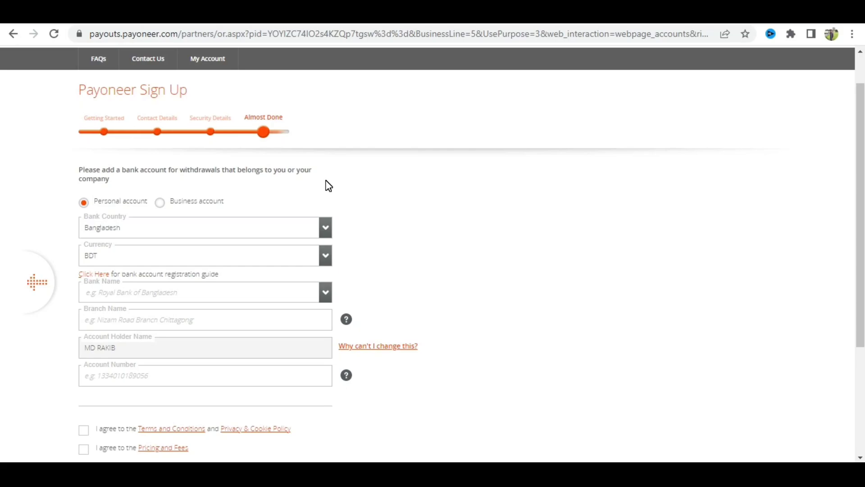
left_click(326, 293)
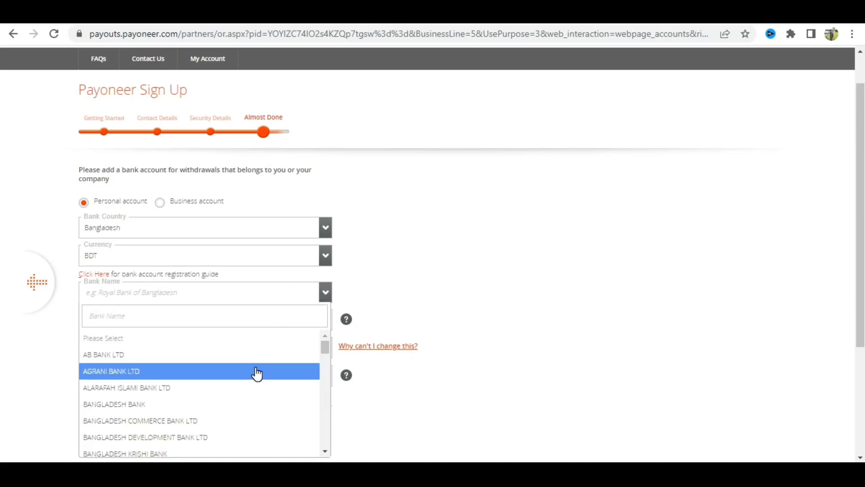
scroll(255, 372, "down", 10)
scroll(228, 346, "up", 5)
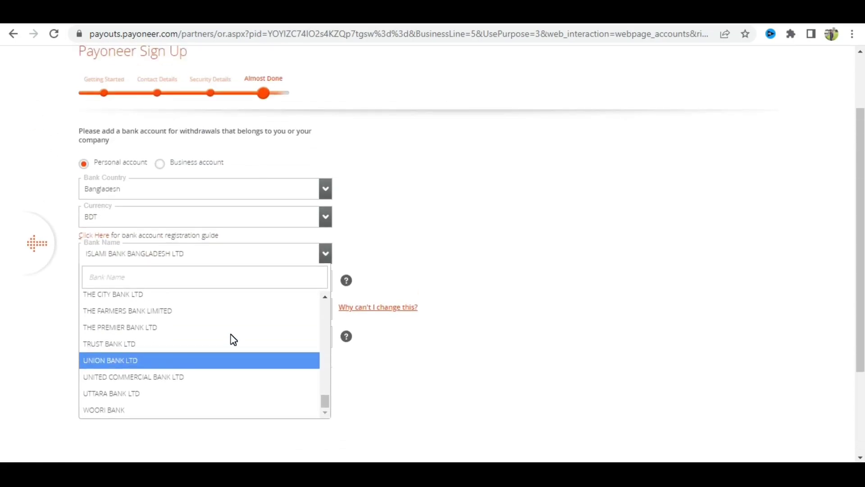
scroll(232, 341, "up", 4)
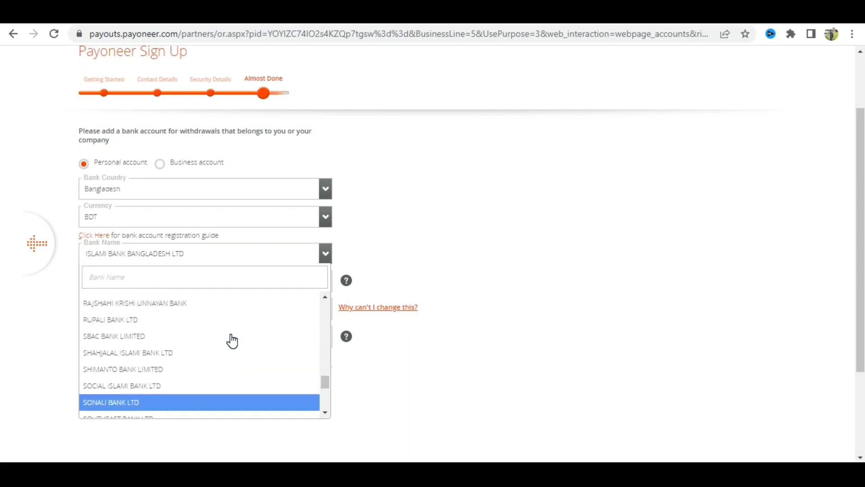
scroll(232, 341, "down", 3)
scroll(232, 341, "up", 4)
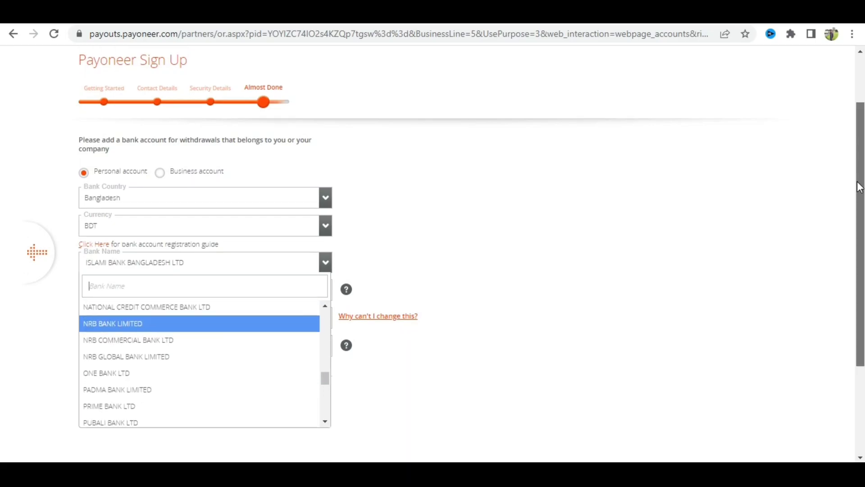
left_click_drag(857, 184, 859, 185)
scroll(240, 356, "up", 6)
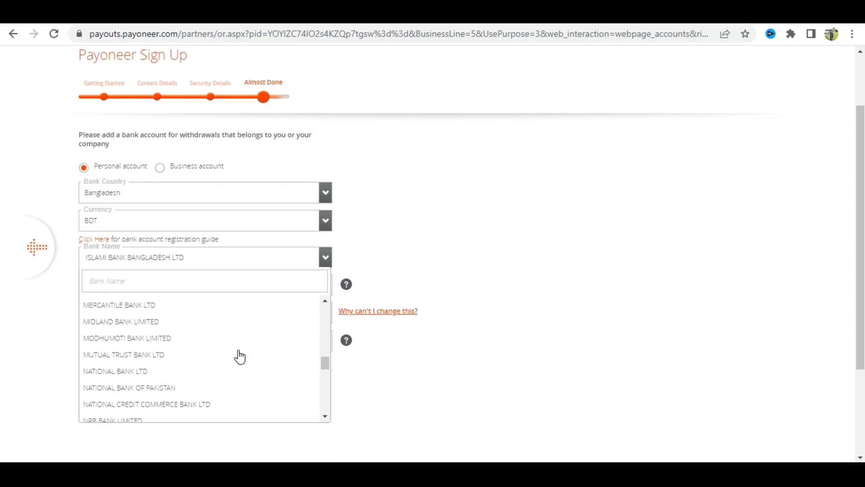
scroll(240, 355, "up", 6)
scroll(241, 355, "down", 15)
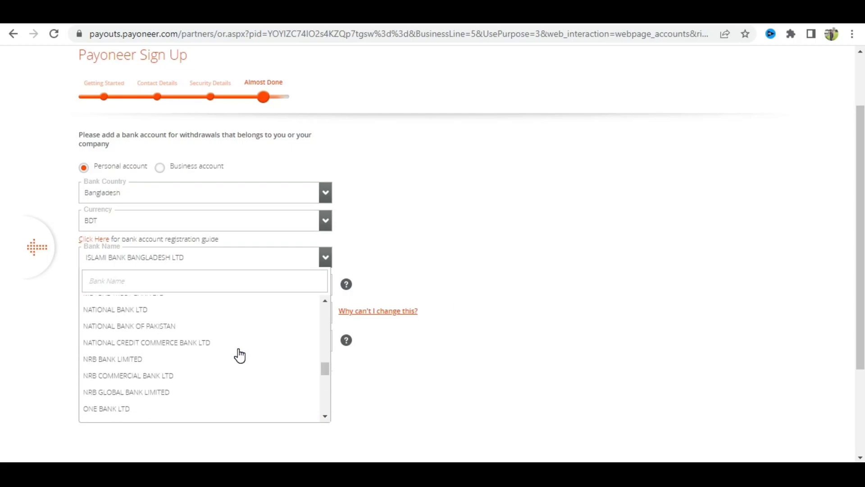
left_click(489, 292)
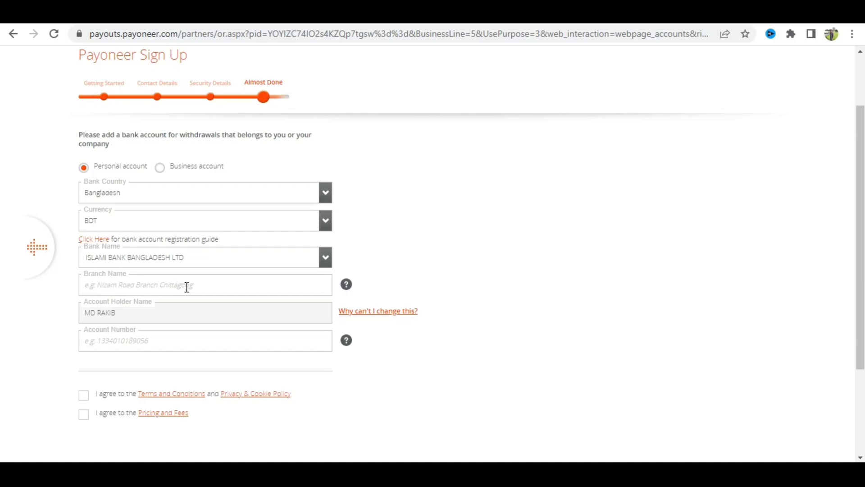
Enter Gazipur as the branch name and type the bank account number.
left_click(211, 285)
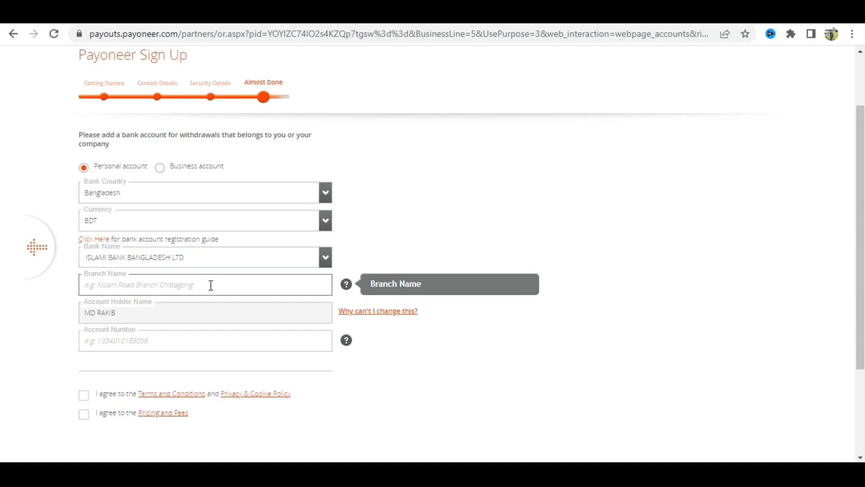
type("Ga")
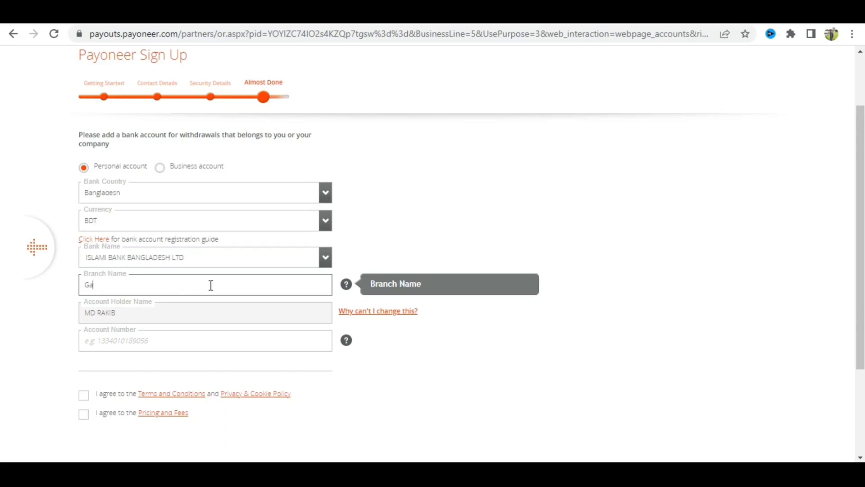
type("zipur")
left_click(139, 317)
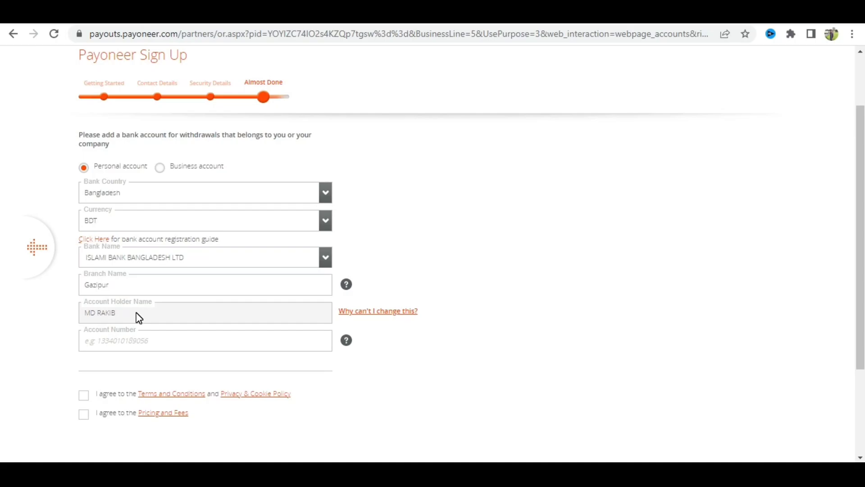
left_click(147, 342)
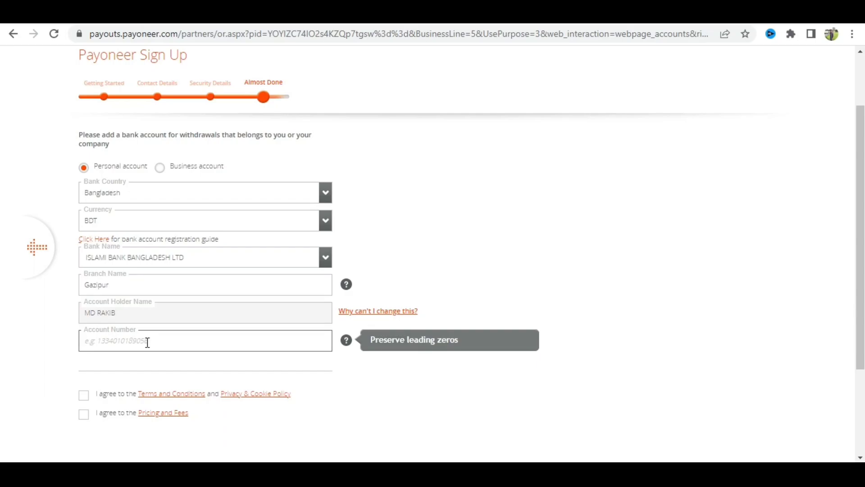
Accept the Terms and Conditions and the Pricing and Fees agreements.
scroll(147, 343, "down", 2)
left_click(83, 332)
left_click(84, 351)
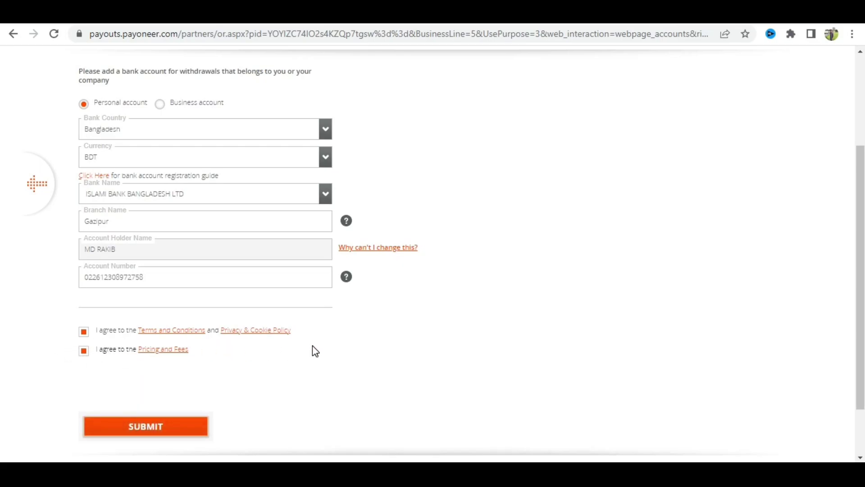
scroll(473, 350, "down", 1)
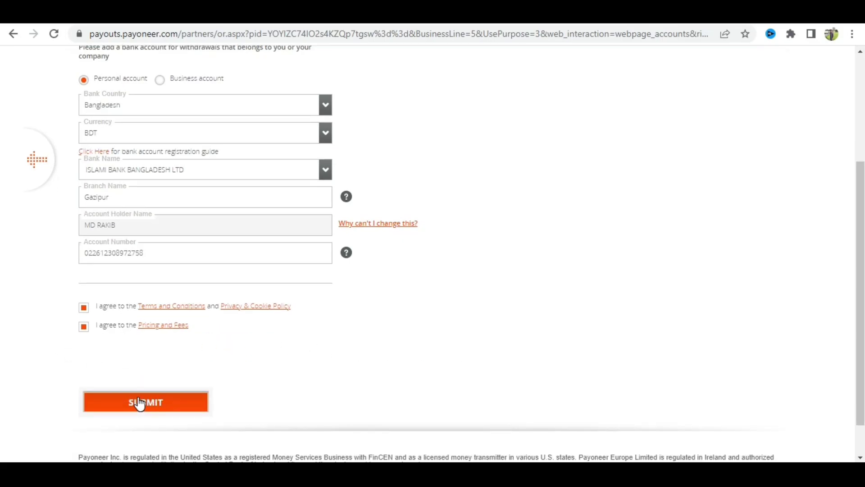
Submit the bank account form, sending the Payoneer application for review.
left_click(140, 403)
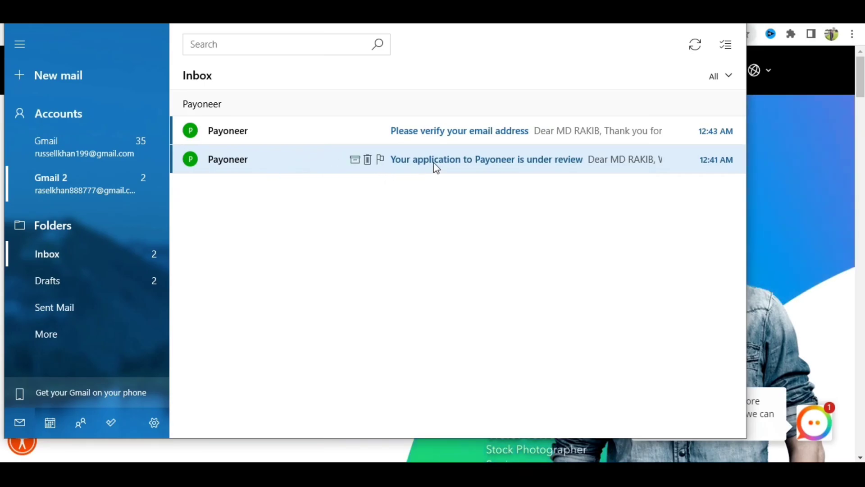
Read the 'Your application to Payoneer is under review' email, then go back to the inbox.
left_click(473, 162)
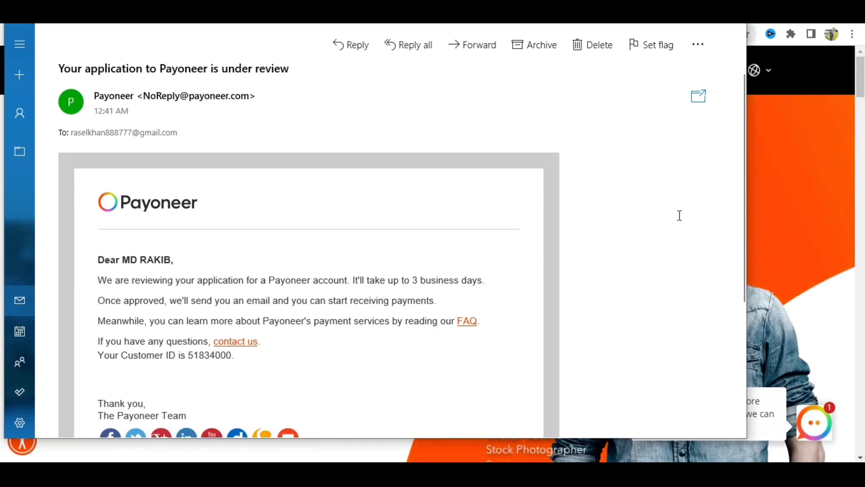
scroll(592, 284, "down", 1)
scroll(522, 288, "down", 2)
scroll(521, 288, "up", 3)
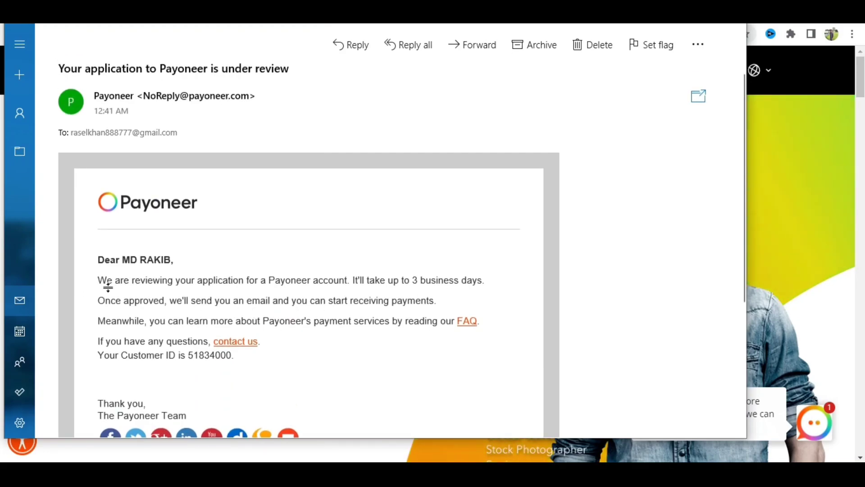
triple_click(150, 324)
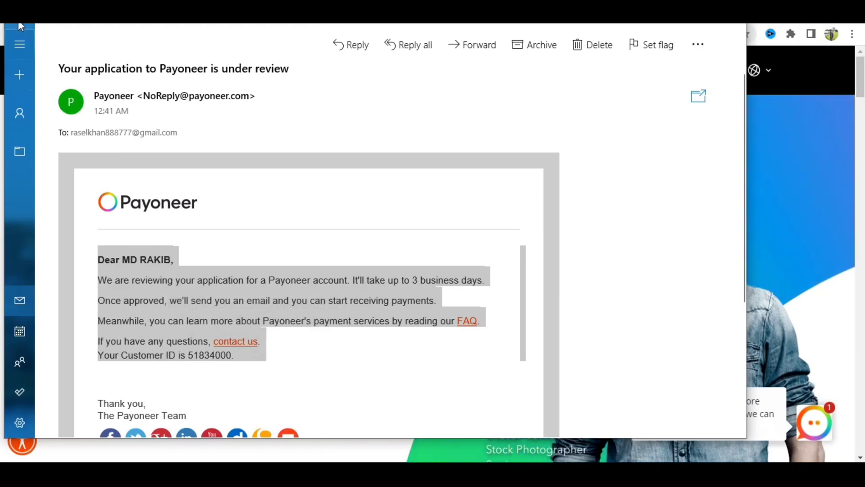
left_click(59, 43)
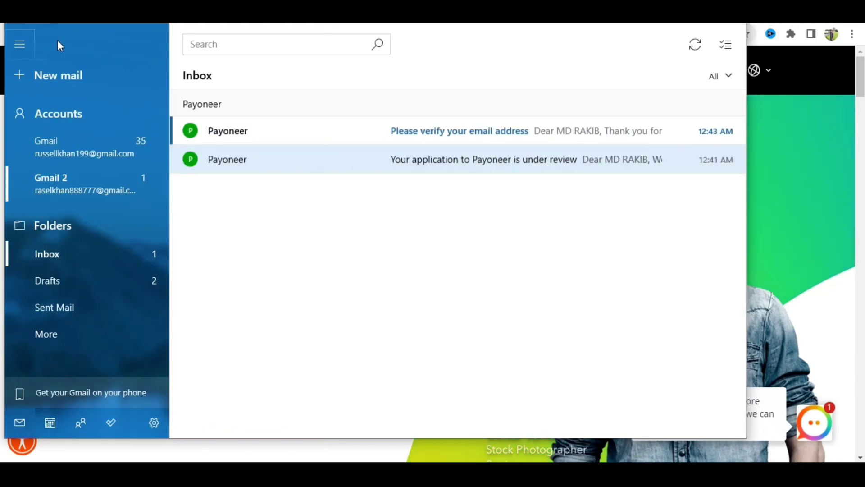
Open the 'Please verify your email address' message and follow its VERIFY MY EMAIL link.
left_click(431, 140)
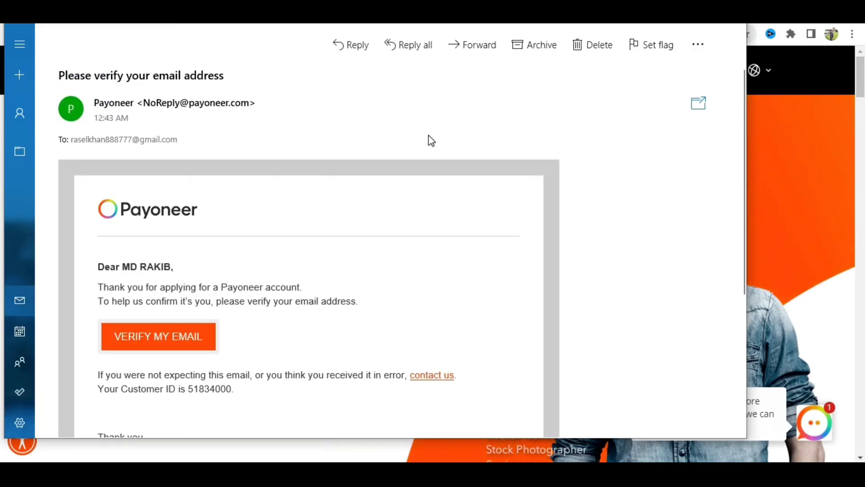
left_click(174, 335)
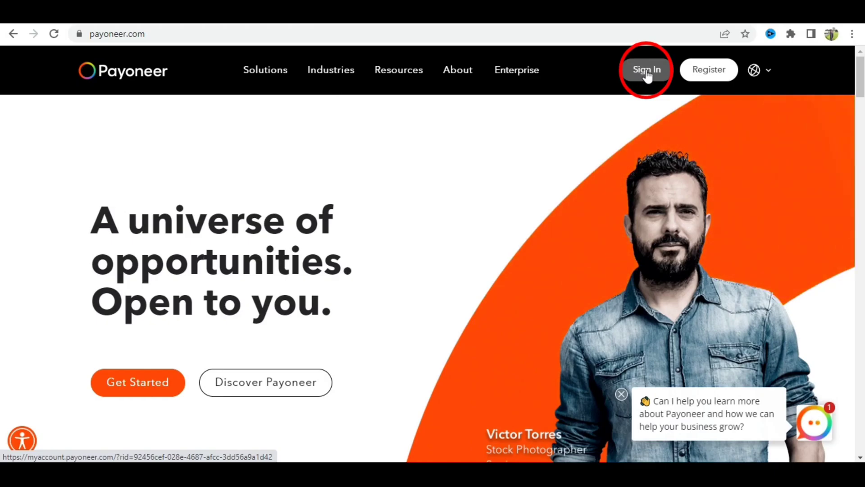
Sign in to Payoneer with the browser's saved email and password.
left_click(647, 74)
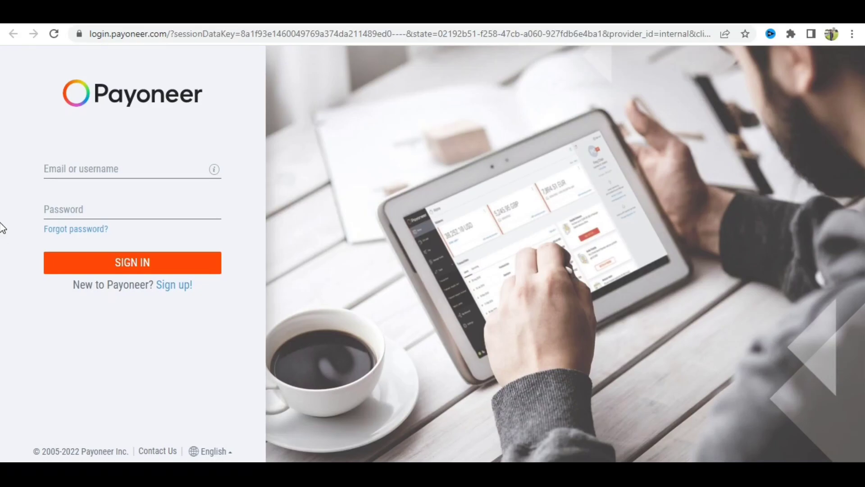
left_click(91, 170)
left_click(131, 189)
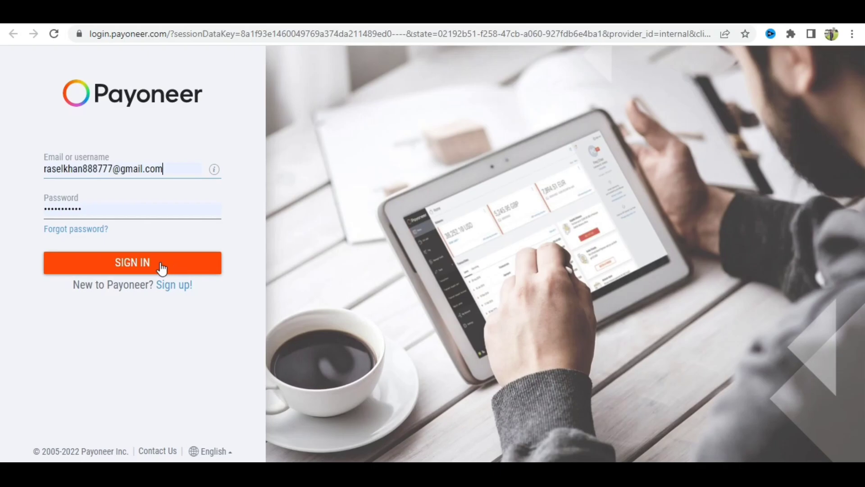
left_click(184, 266)
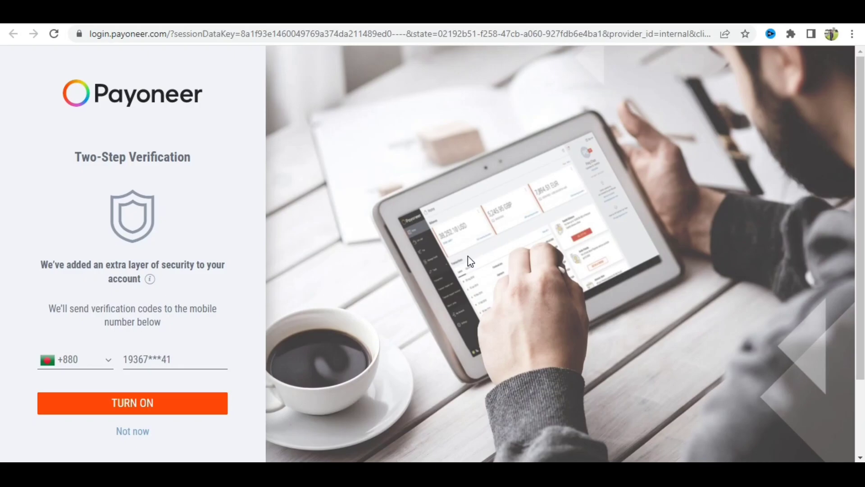
Turn on two-step verification with the texted code, copy the recovery code, and continue.
scroll(148, 370, "down", 2)
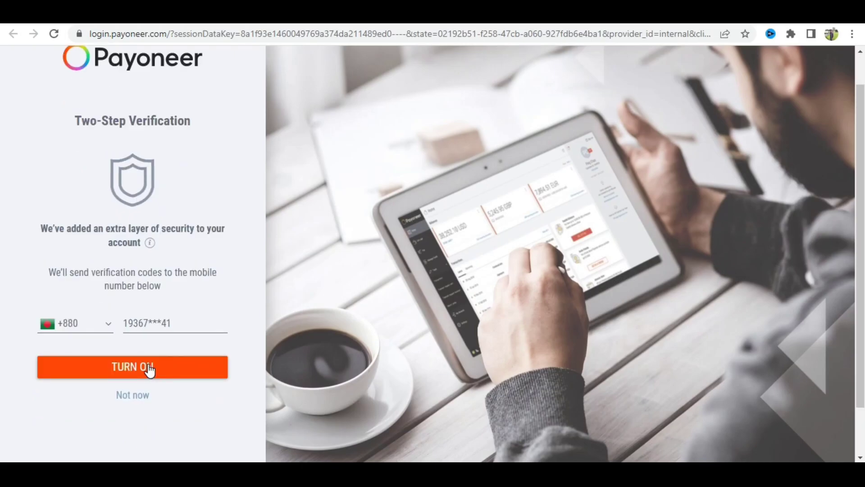
left_click(149, 371)
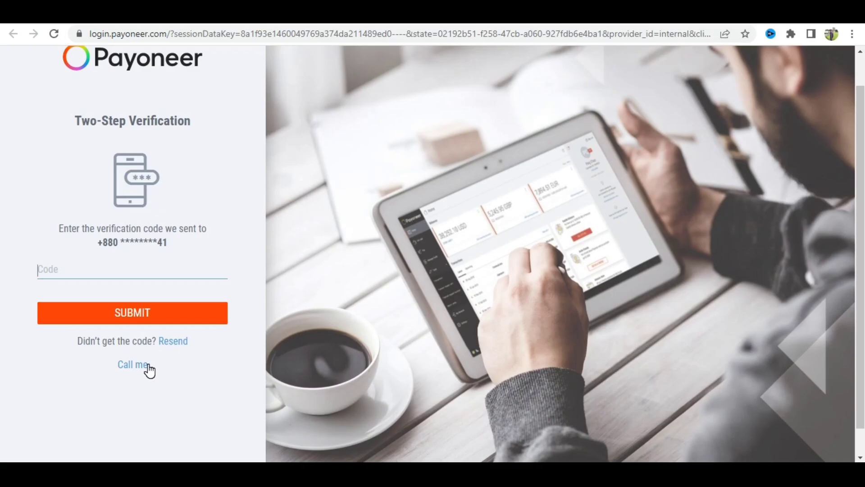
left_click(145, 319)
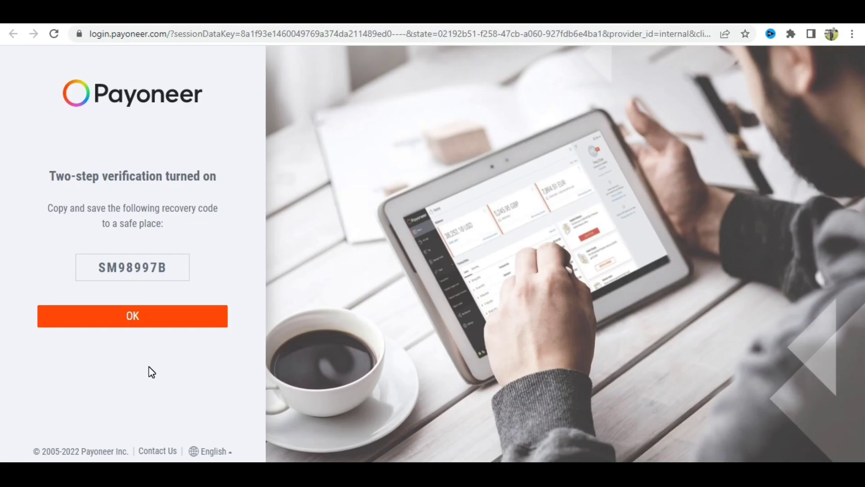
left_click_drag(81, 270, 175, 276)
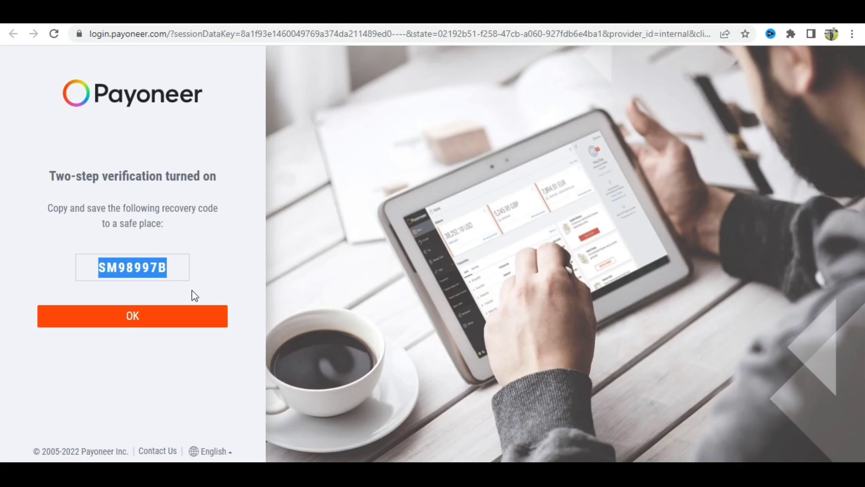
left_click(188, 318)
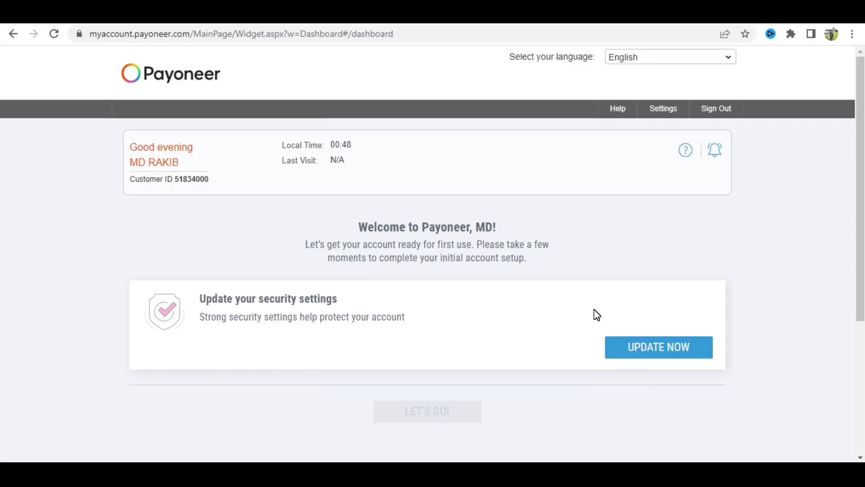
Answer the college professor, high school best friend and birth hospital security questions and submit.
left_click(656, 351)
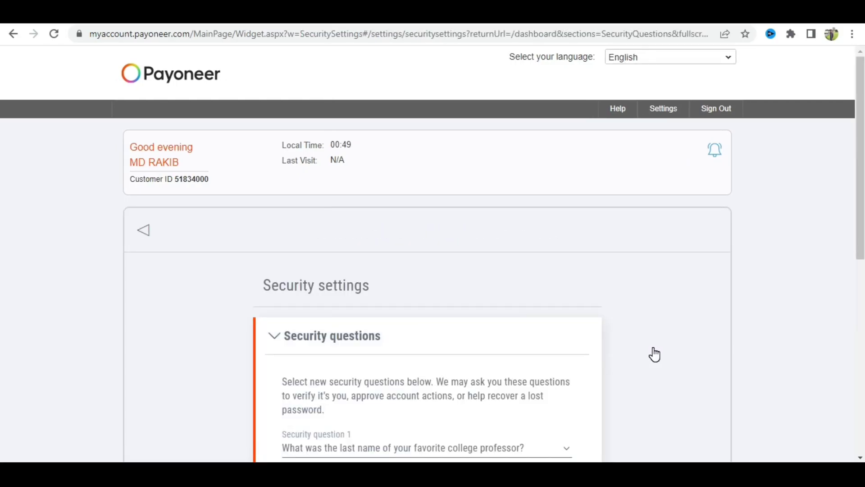
left_click_drag(862, 226, 862, 350)
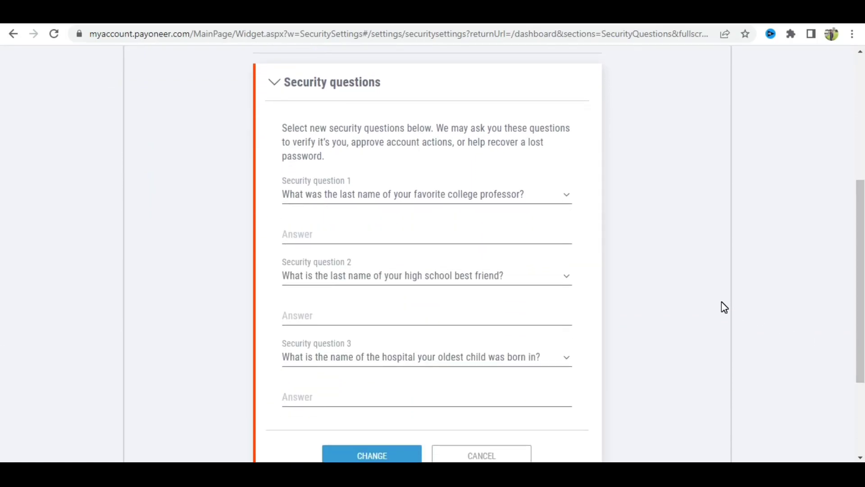
left_click(409, 237)
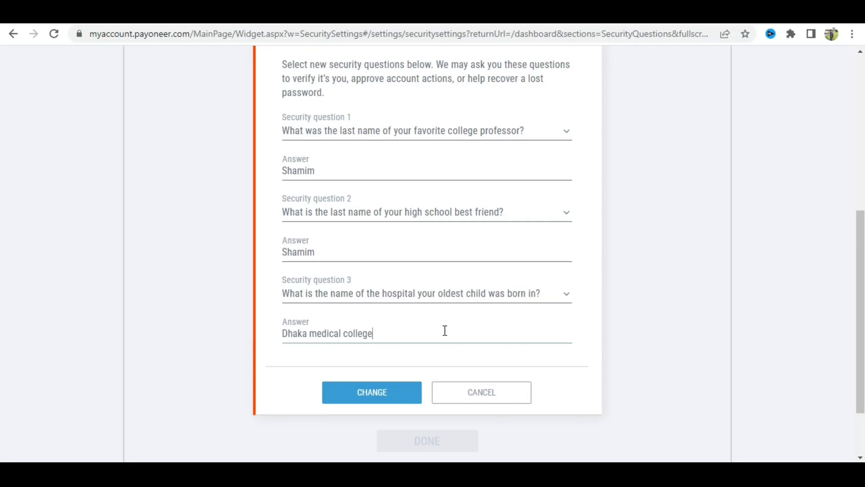
scroll(675, 243, "up", 2)
scroll(495, 360, "down", 1)
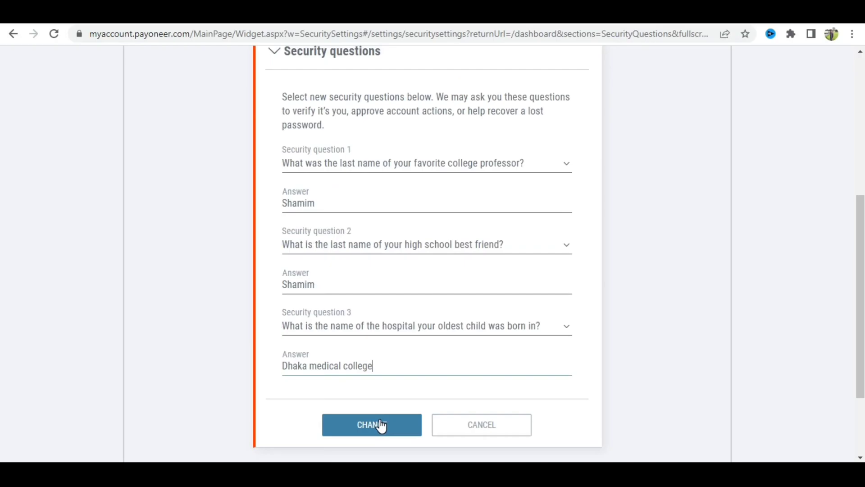
left_click(380, 425)
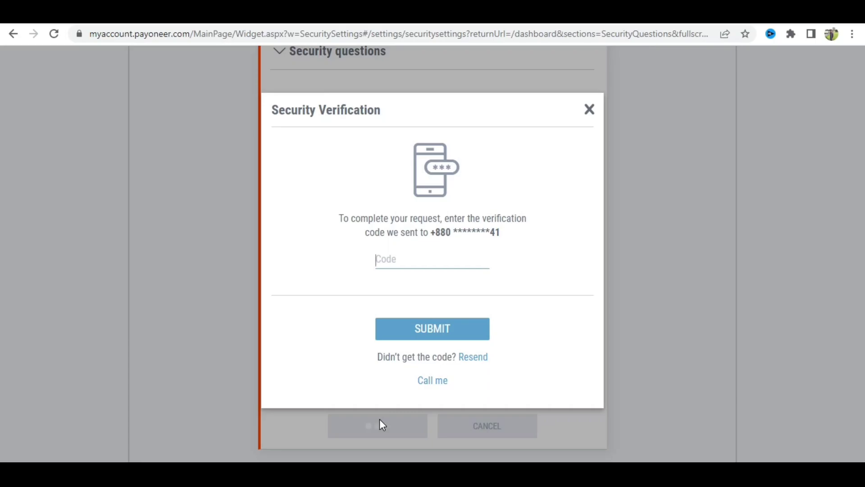
Confirm the security change with the pasted SMS code and finish setup to the dashboard.
left_click(438, 331)
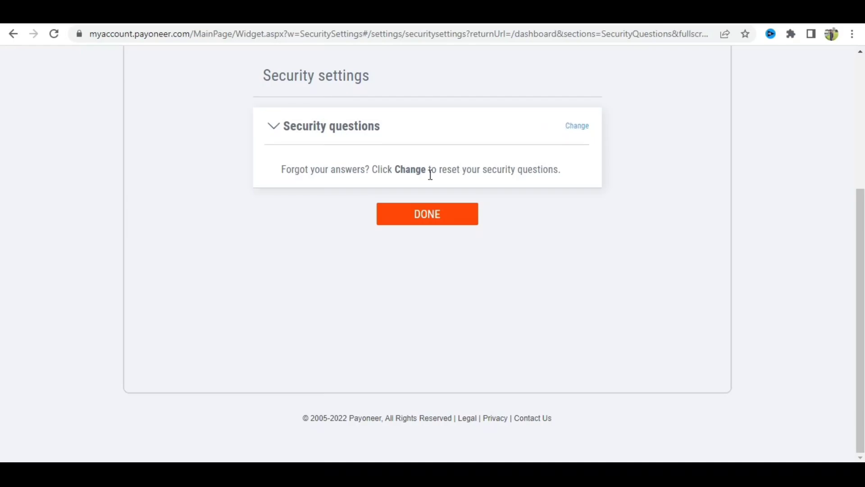
left_click(433, 216)
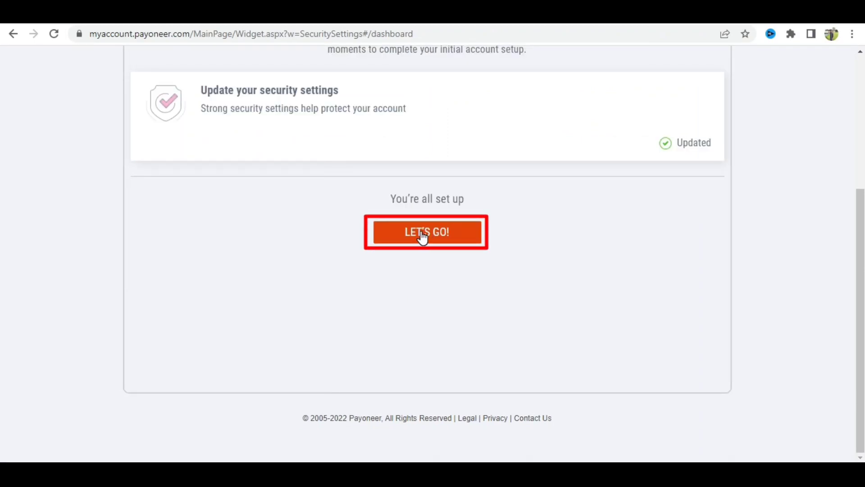
left_click(422, 234)
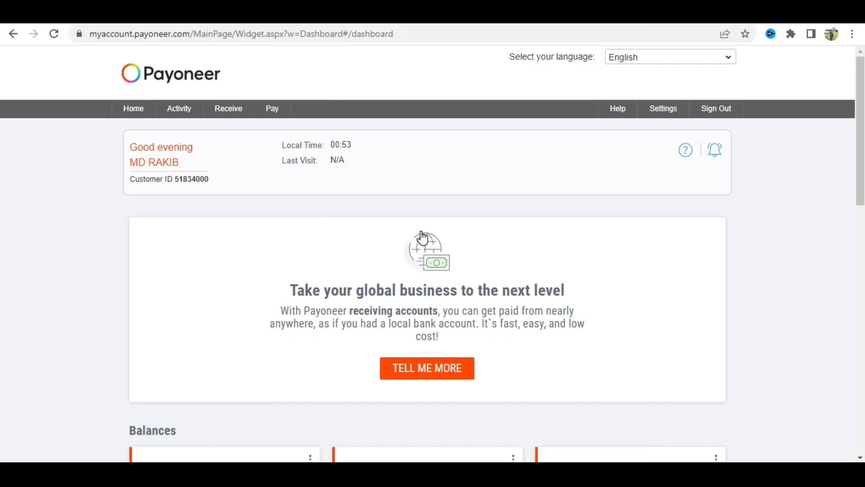
Check the zero USD, EUR and GBP balances and start a USD withdrawal to the bank.
scroll(423, 237, "down", 1)
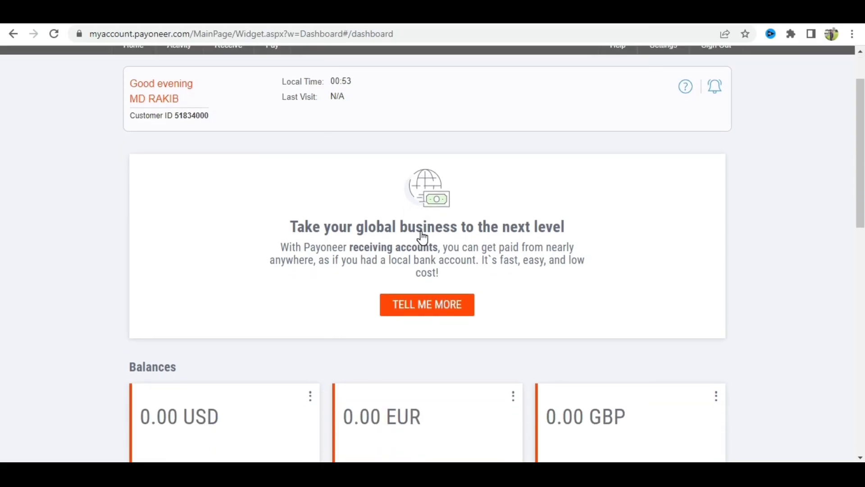
scroll(422, 238, "down", 4)
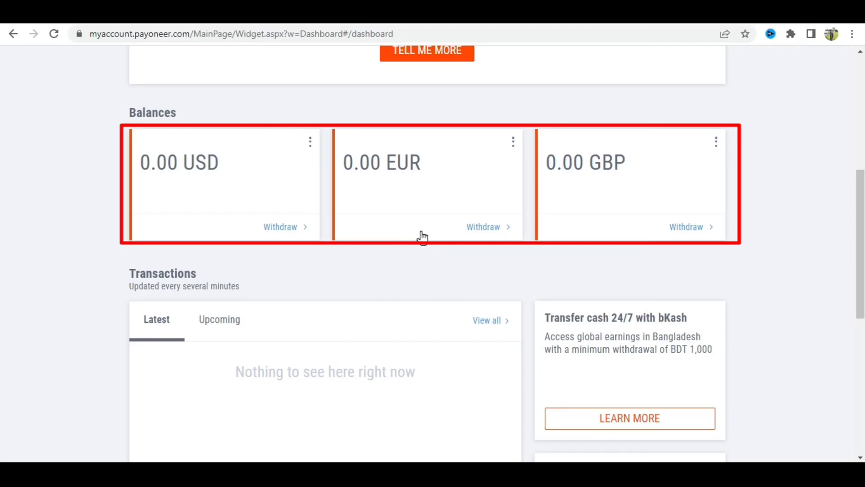
scroll(421, 237, "up", 2)
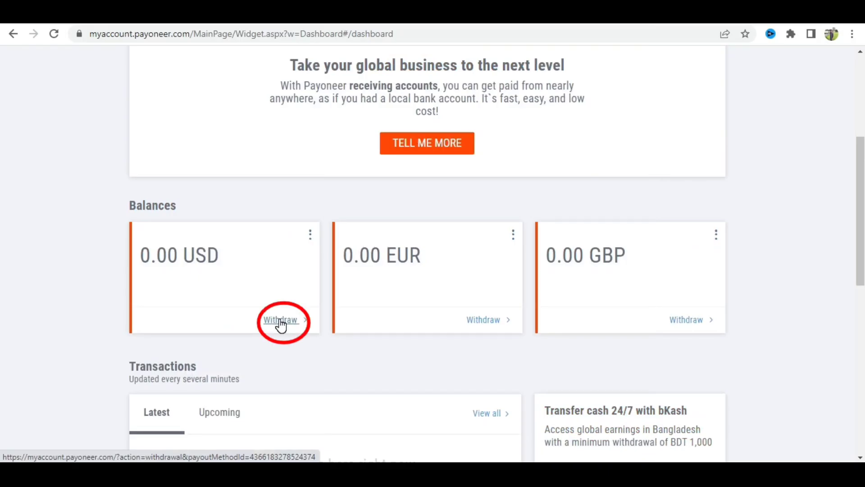
left_click(281, 323)
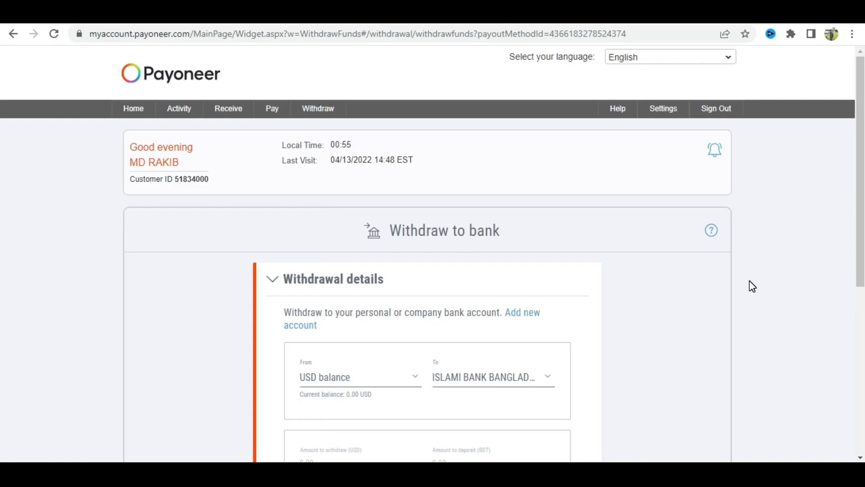
View the Bank Accounts settings page, then the Verification Center with pending address and ID checks.
mouse_move(659, 113)
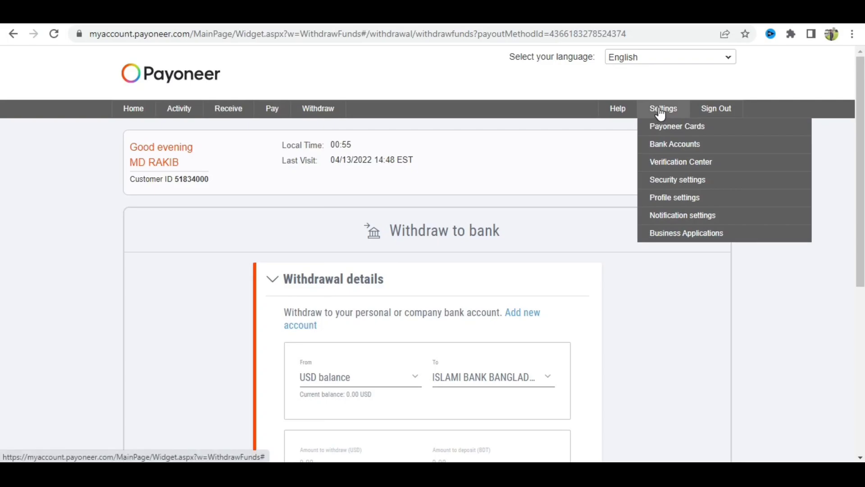
left_click(689, 146)
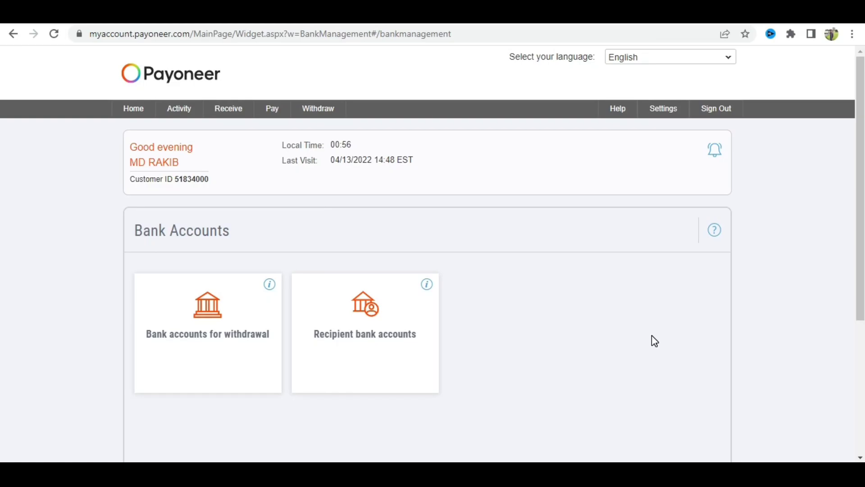
mouse_move(663, 109)
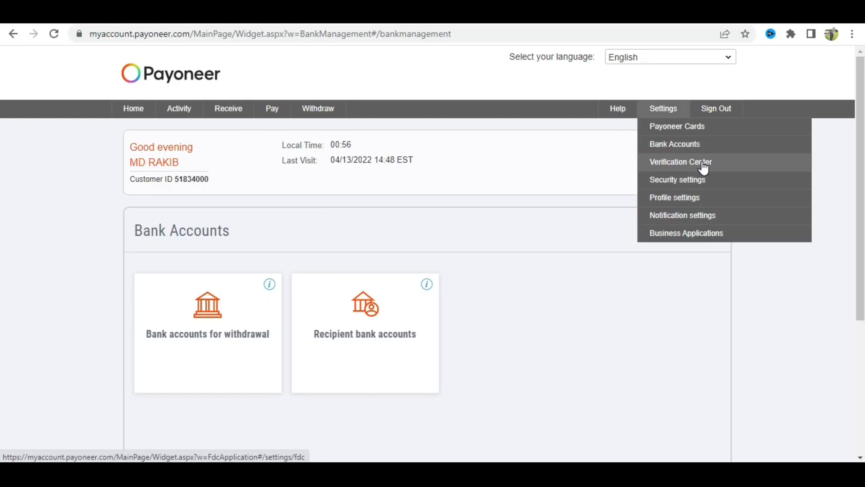
left_click(703, 168)
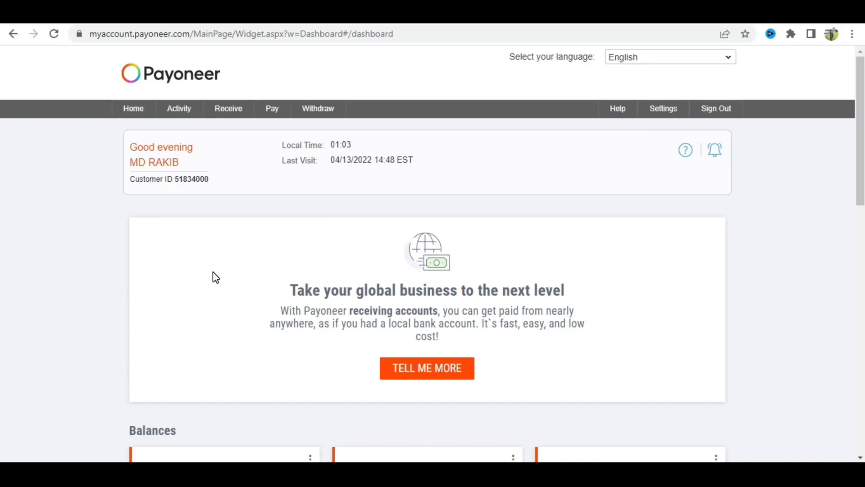
Read the receiving accounts promo and apply for USD, GBP and EUR receiving accounts.
left_click_drag(288, 290, 575, 296)
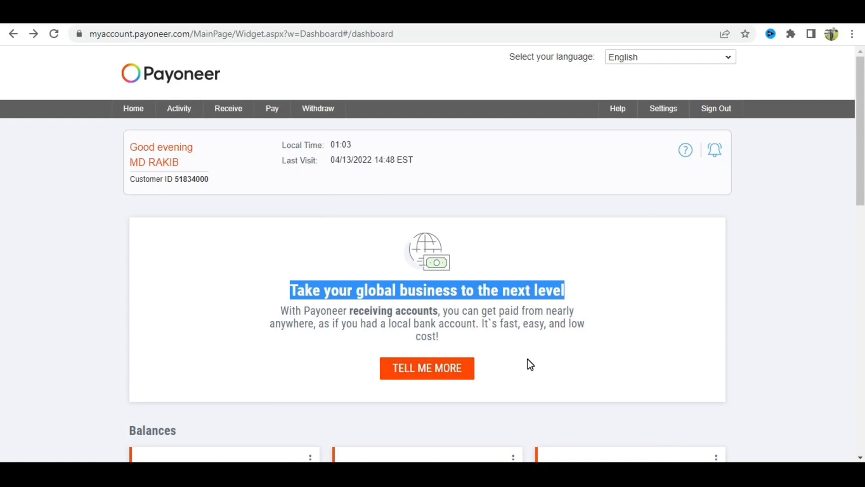
left_click_drag(521, 359, 429, 366)
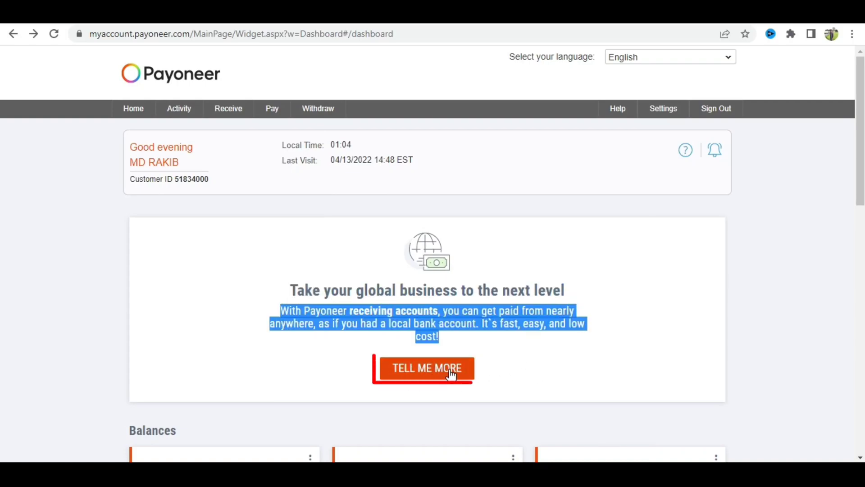
left_click(448, 372)
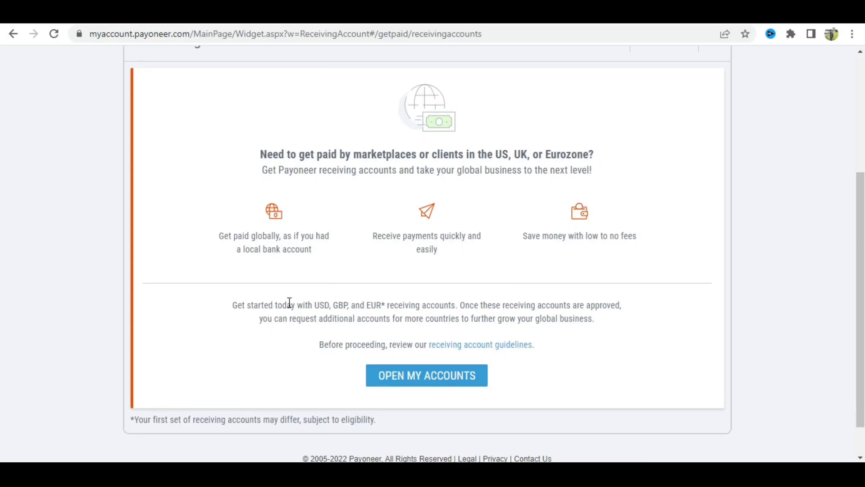
left_click(396, 382)
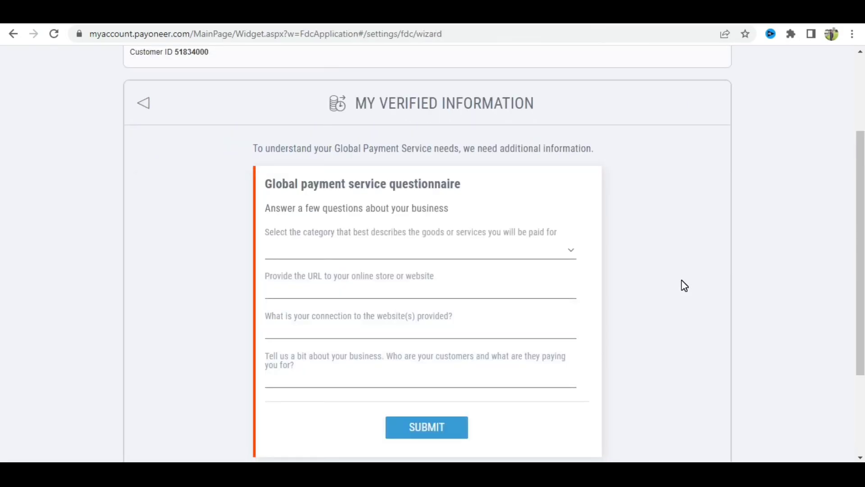
Fill in the Global Payment Service questionnaire, starting on the required website URL field.
scroll(685, 286, "down", 2)
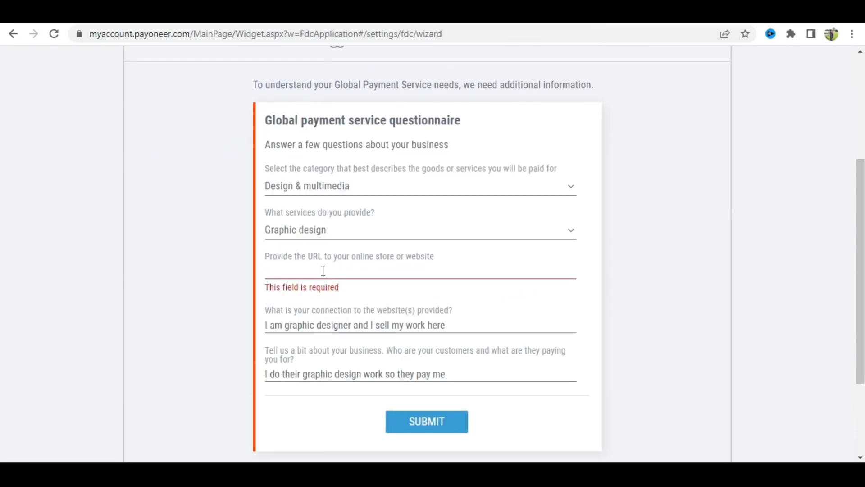
left_click(275, 270)
scroll(315, 234, "down", 3)
scroll(309, 220, "up", 4)
scroll(405, 270, "down", 3)
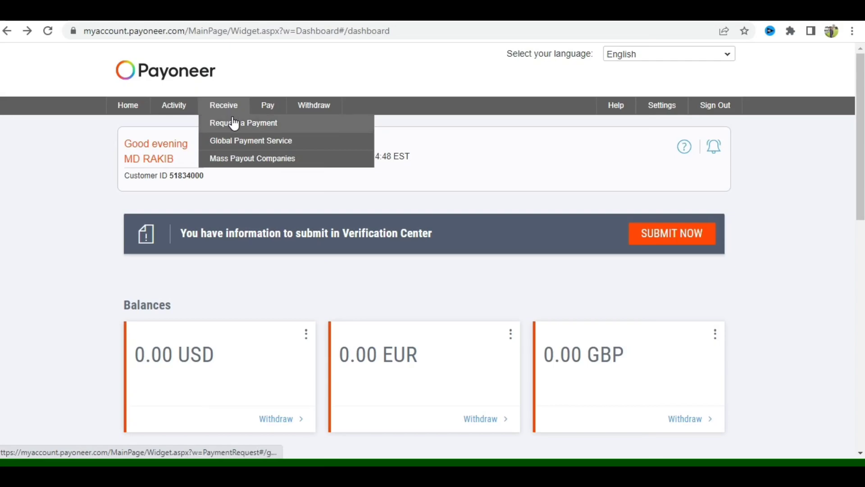
left_click(262, 146)
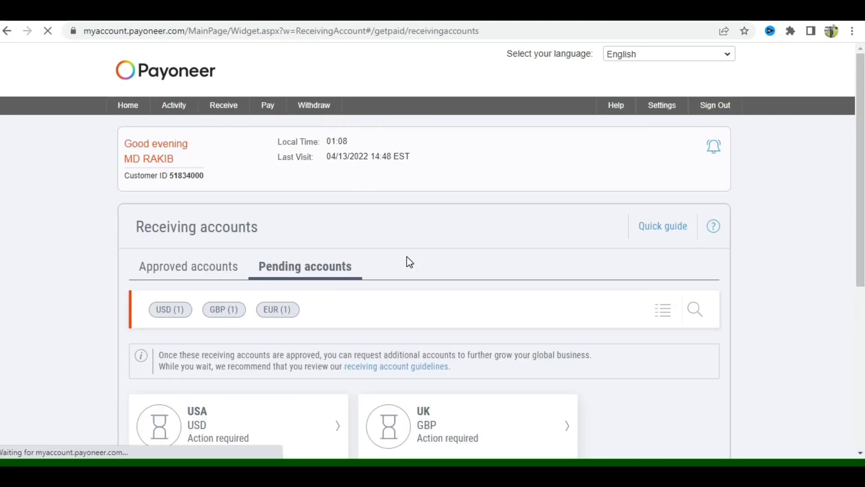
scroll(410, 261, "down", 4)
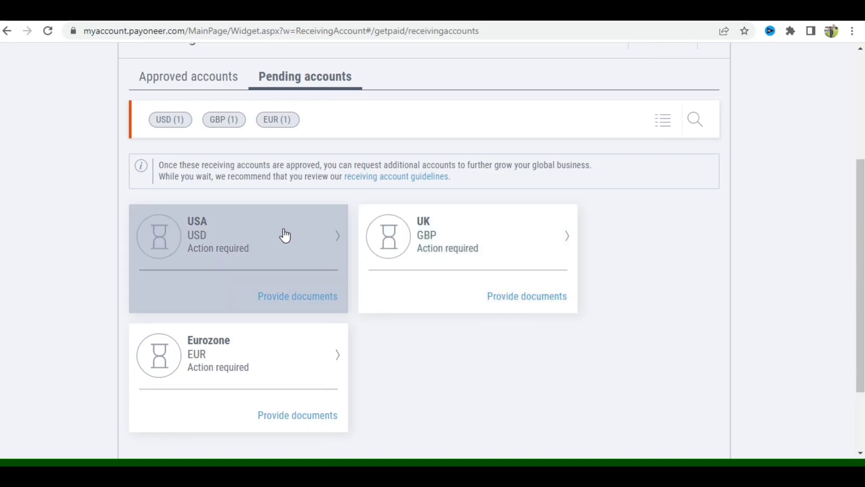
left_click(9, 33)
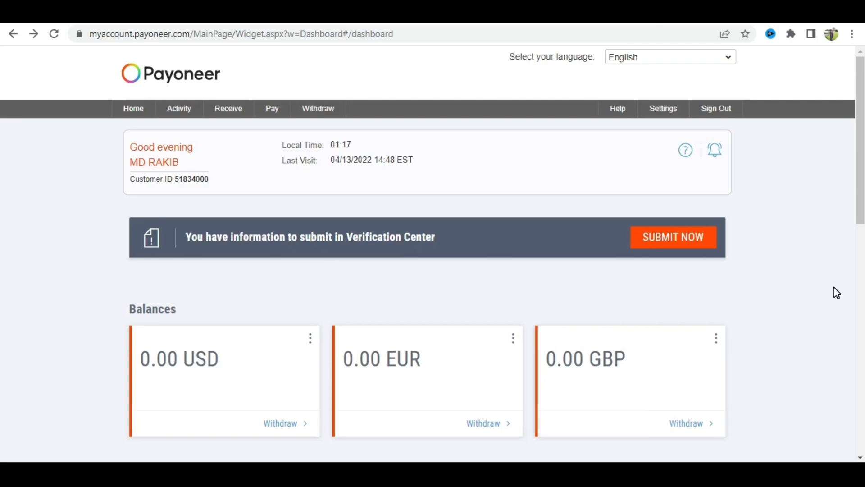